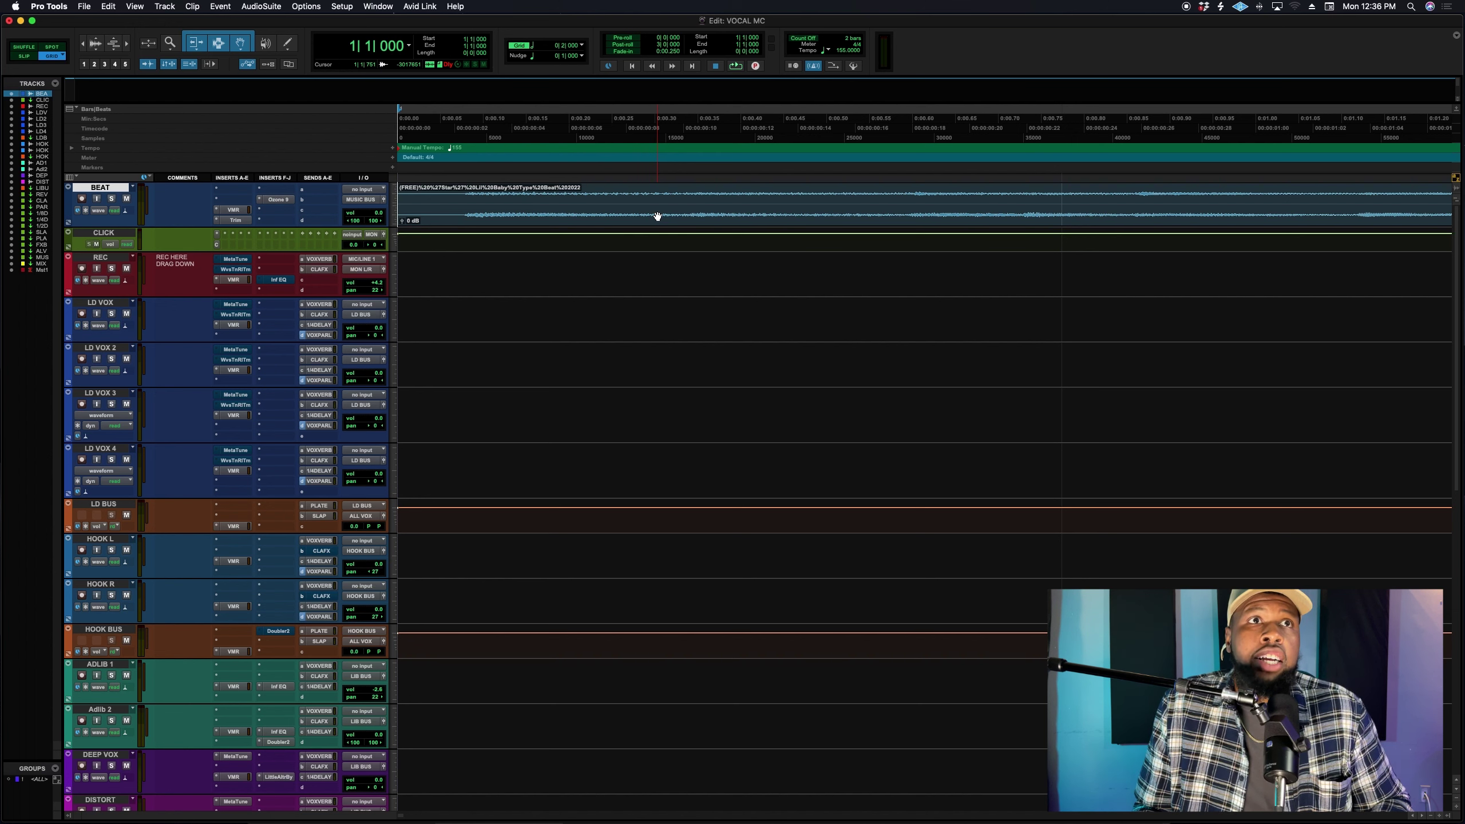
# - Trim the beat clip's start where its audio begins, at 1|1|193, and move the clip to 1|1|000
pyautogui.click(465, 200)
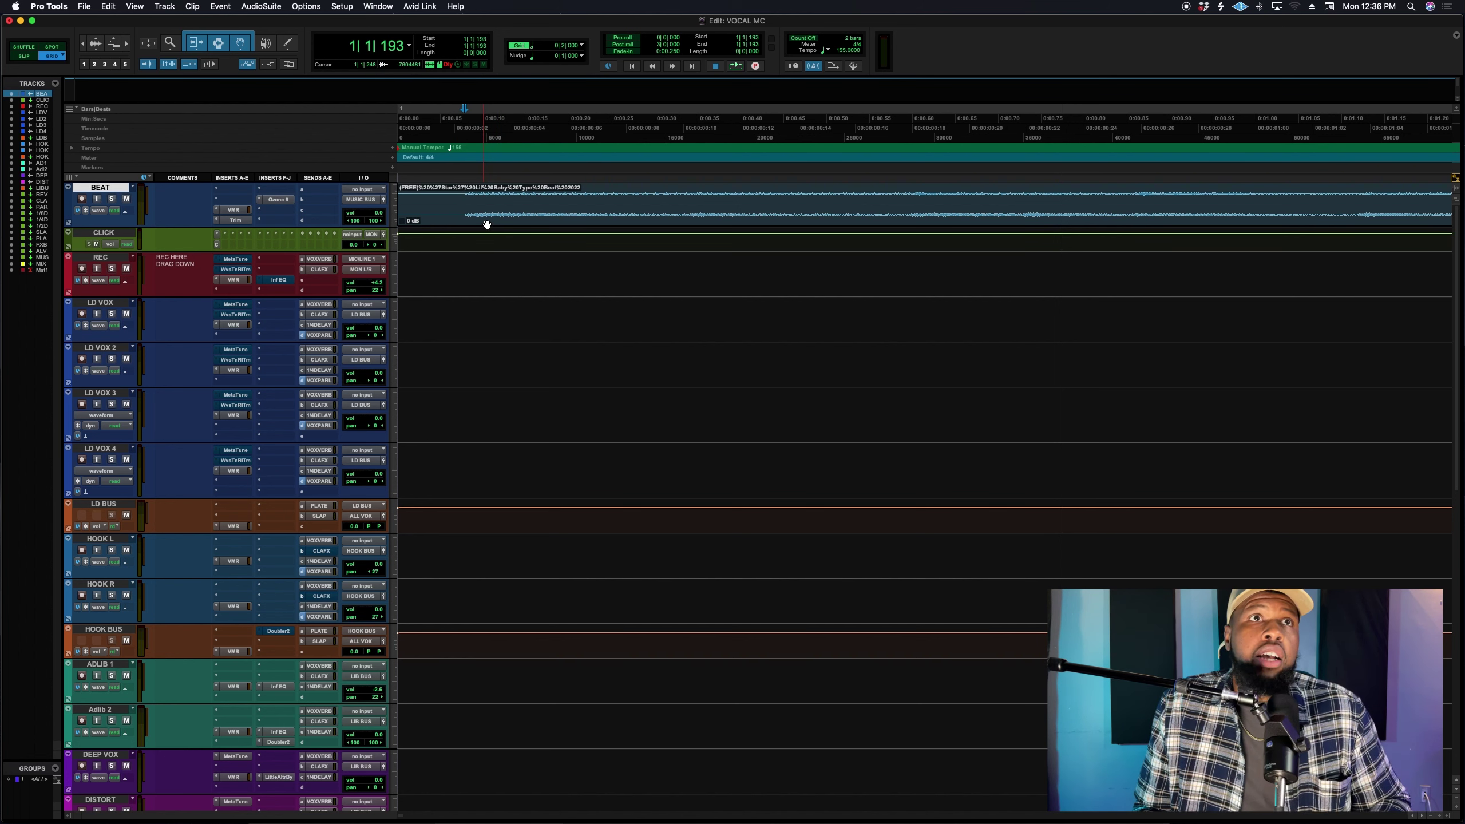
pyautogui.moveTo(487, 225); pyautogui.dragTo(427, 222)
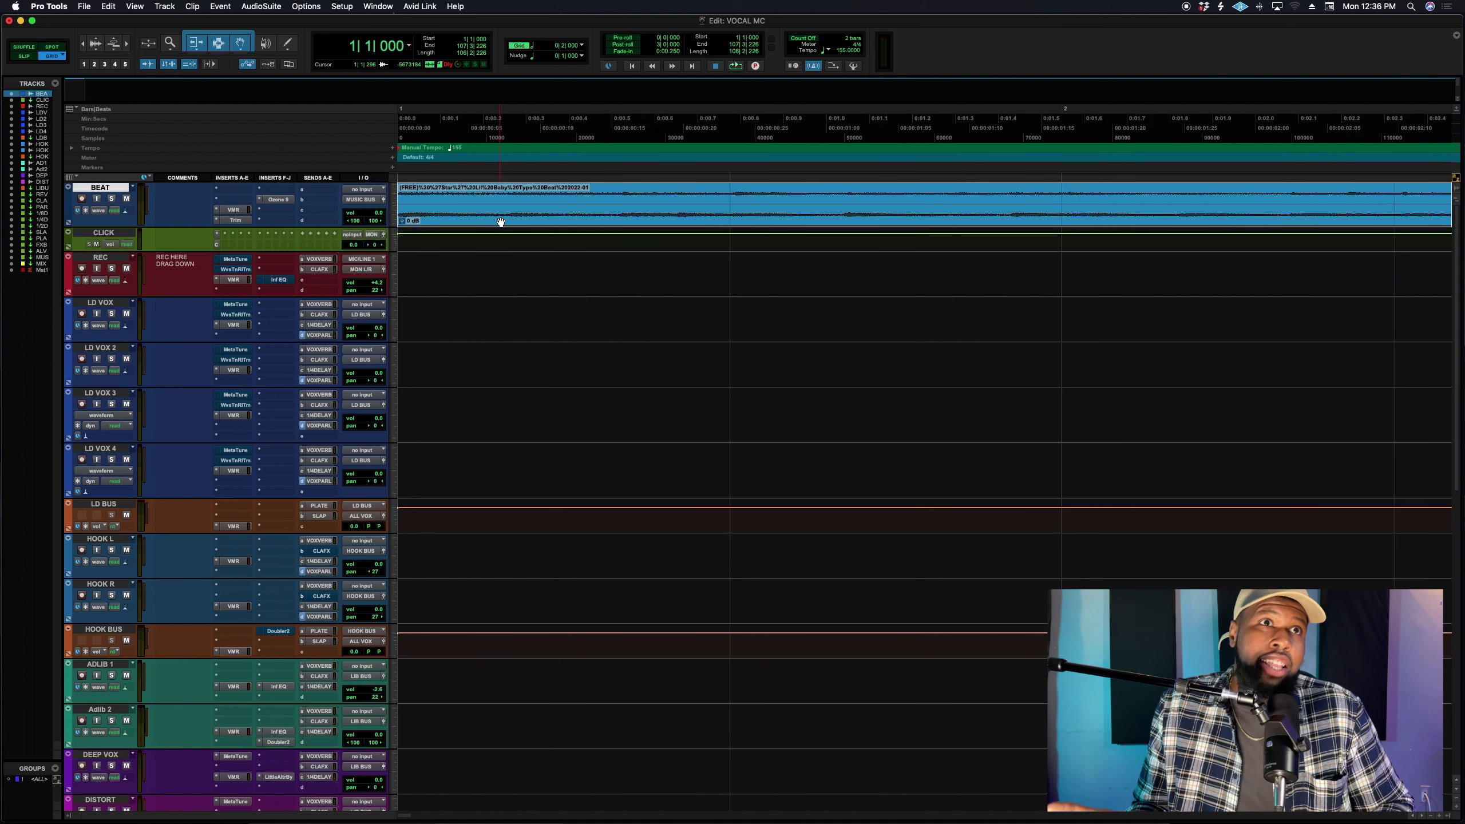
# - Play the beat from bar 8 to check its timing against the bar grid
pyautogui.press('r')
pyautogui.press('r')
pyautogui.press('r')
pyautogui.press('r')
pyautogui.press('r')
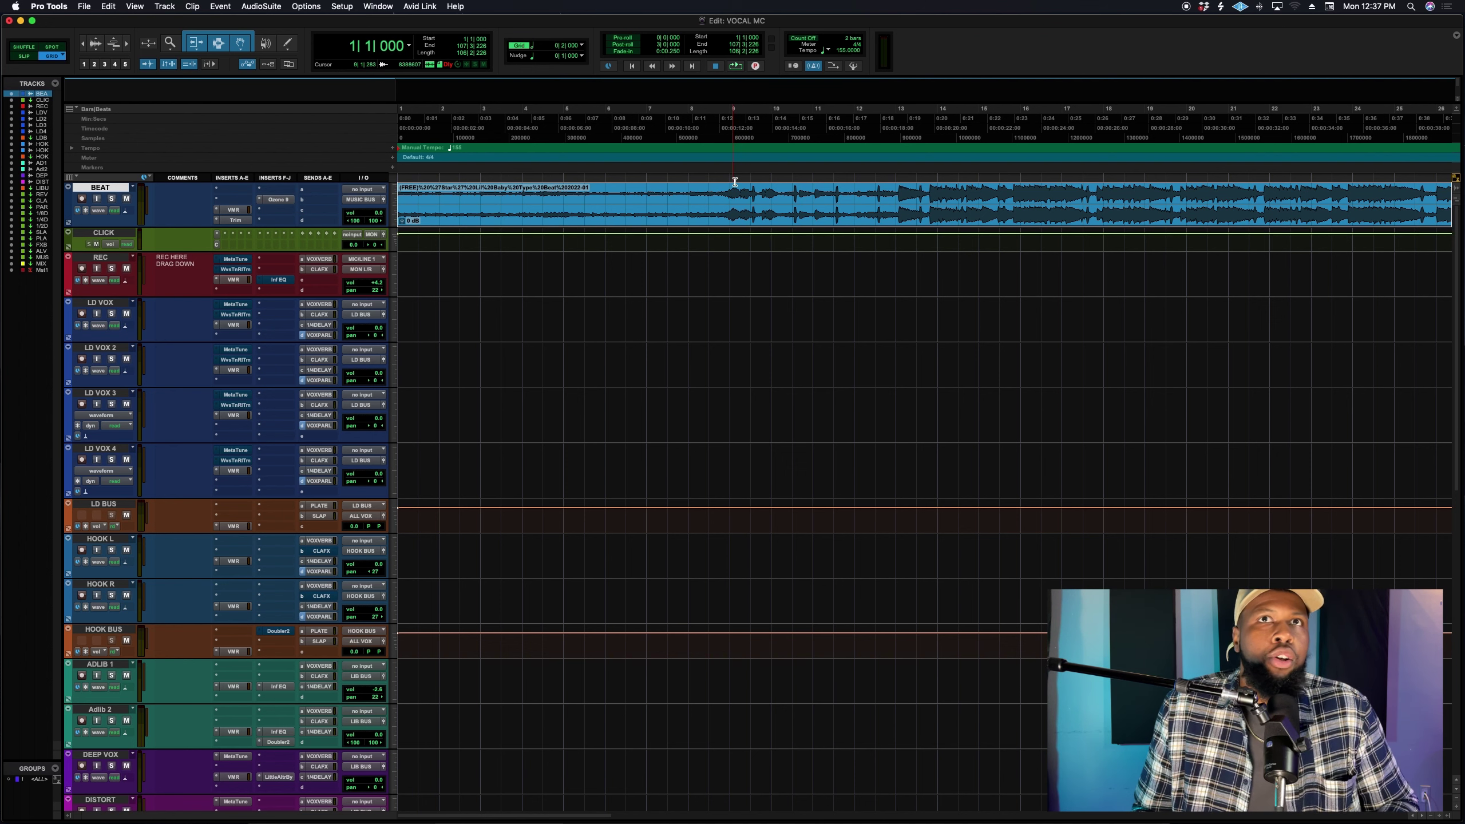
pyautogui.click(703, 247)
pyautogui.press('space')
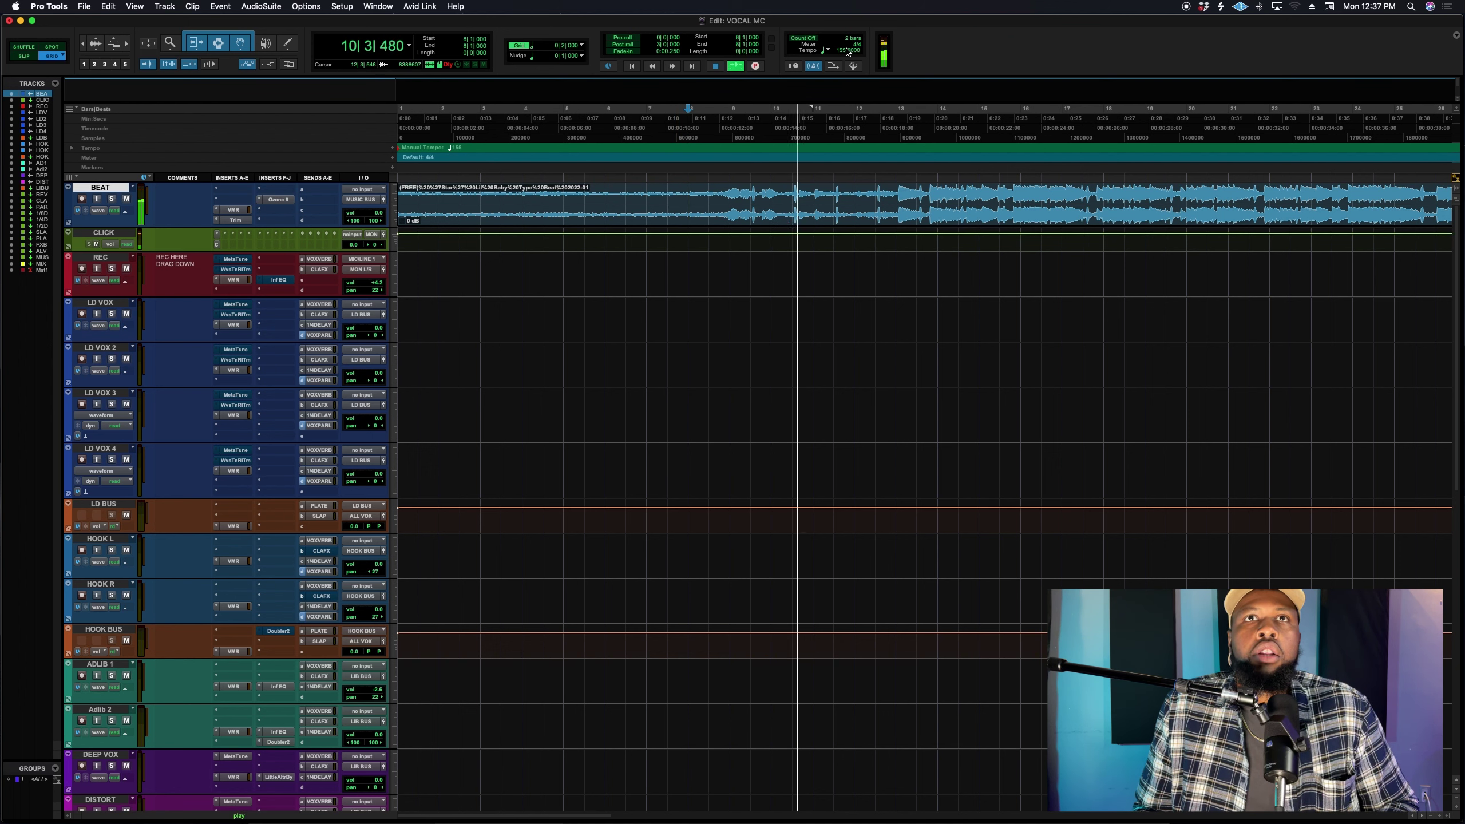
pyautogui.press('space')
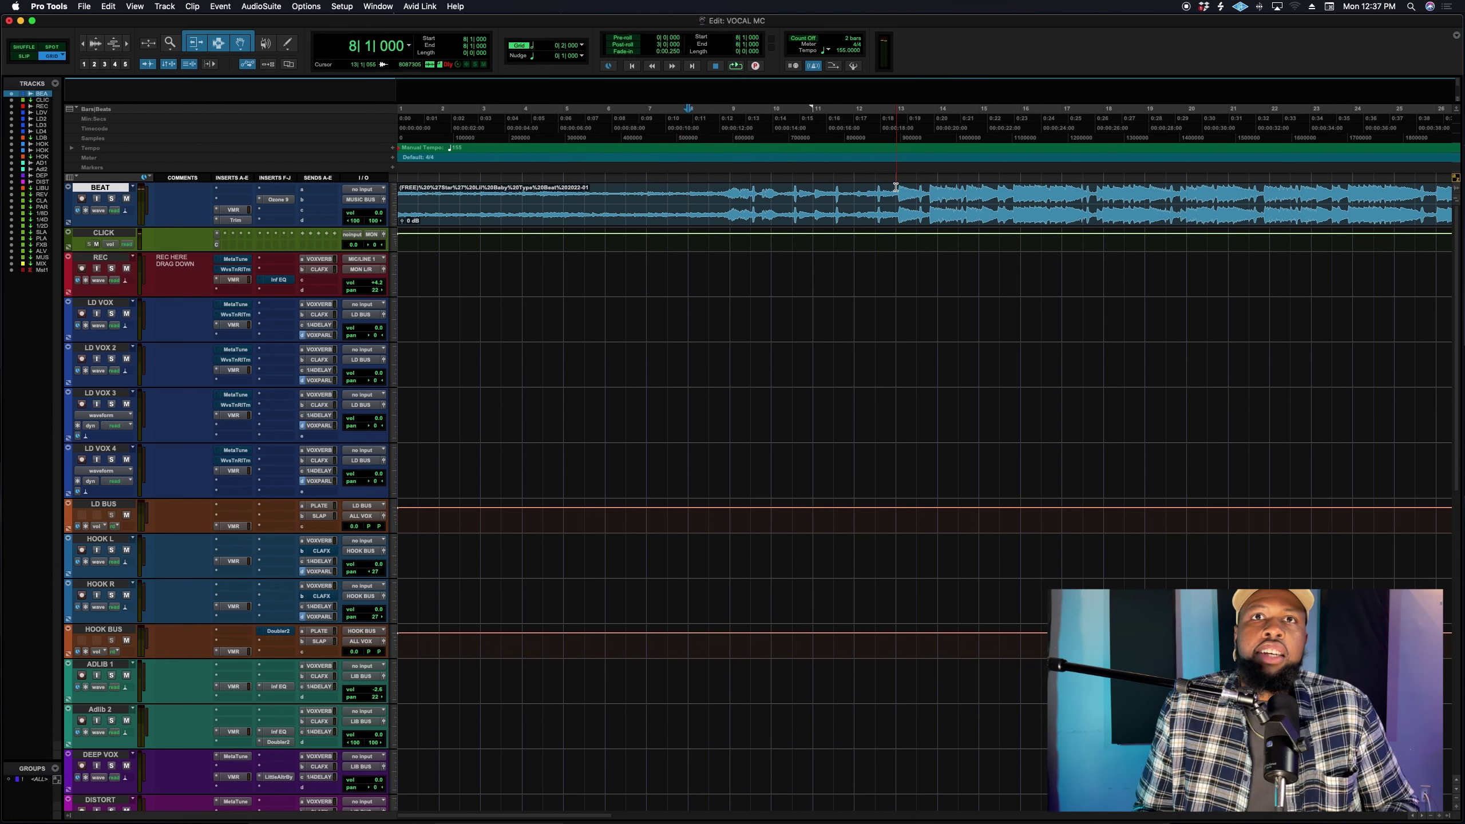
# - Set the session tempo to 154 BPM so that bar 13 lines up with the beat's drop
pyautogui.click(896, 187)
pyautogui.press('super+bracketright')
pyautogui.press('super+bracketright')
pyautogui.press('super+bracketright')
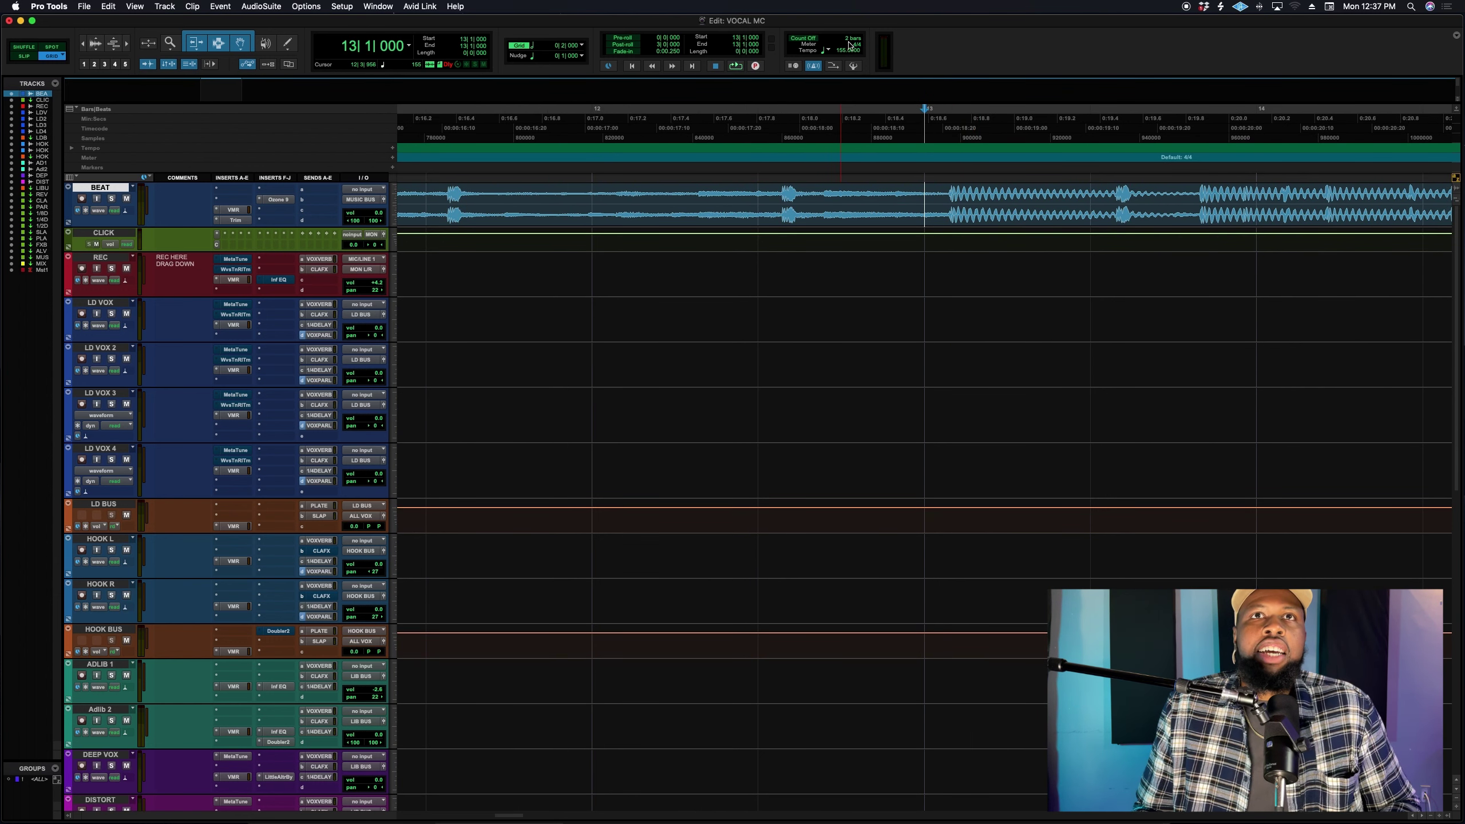
pyautogui.moveTo(844, 55); pyautogui.dragTo(844, 59)
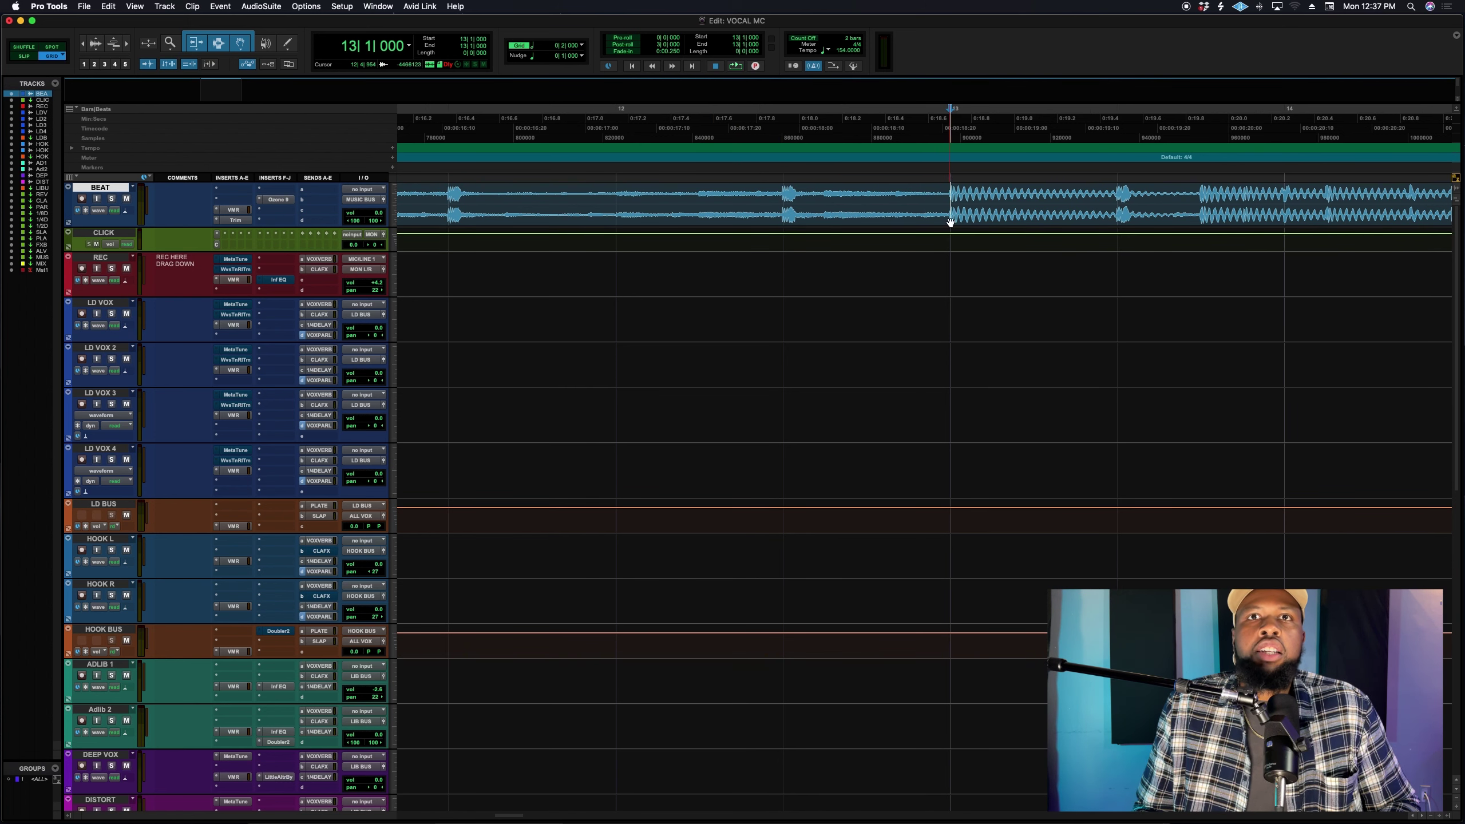
# - Play the beat from bar 9 to check it against the new tempo
pyautogui.press('super+bracketleft')
pyautogui.press('super+bracketleft')
pyautogui.press('super+bracketleft')
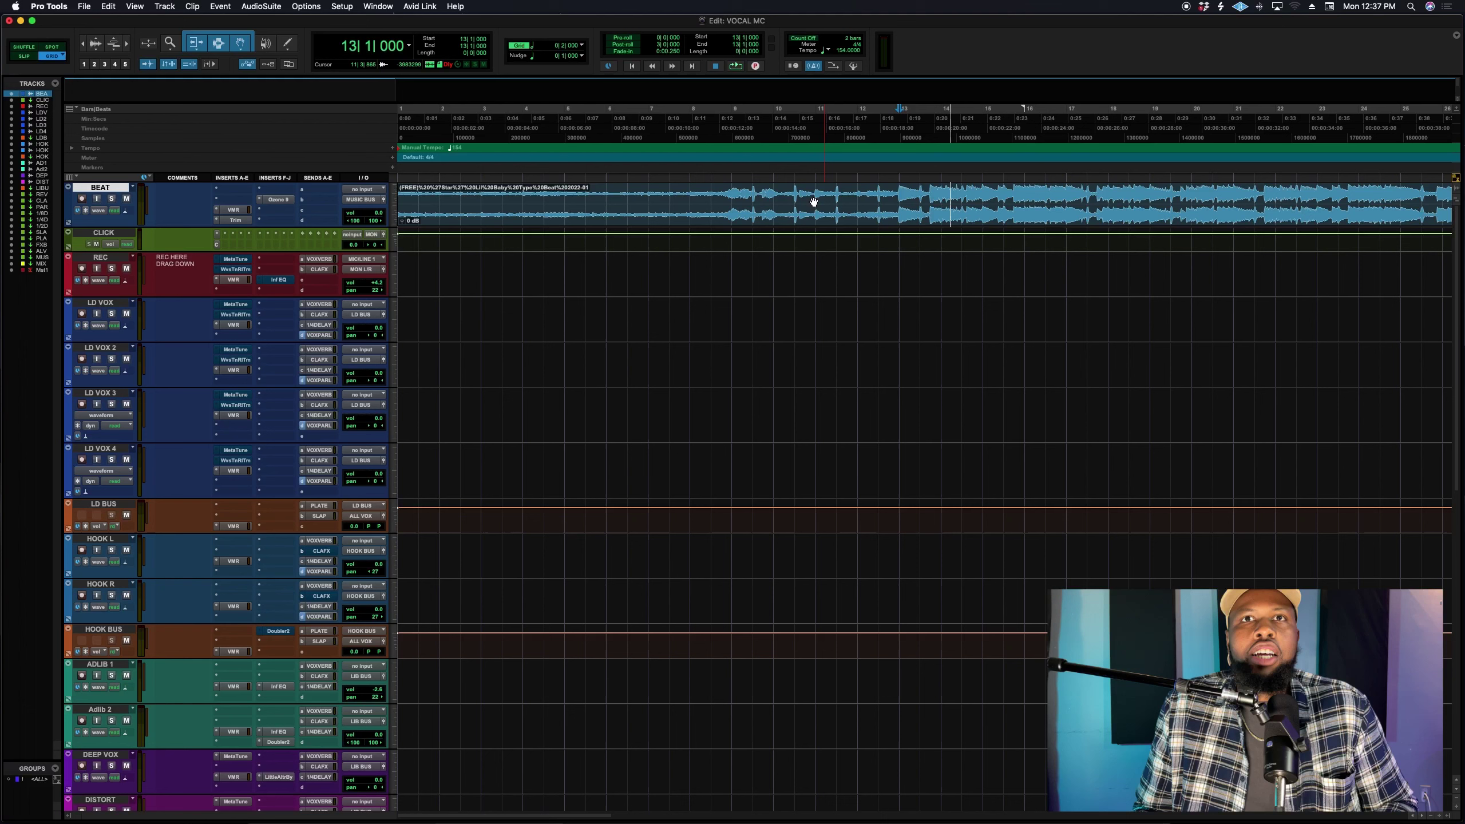
pyautogui.click(732, 194)
pyautogui.press('space')
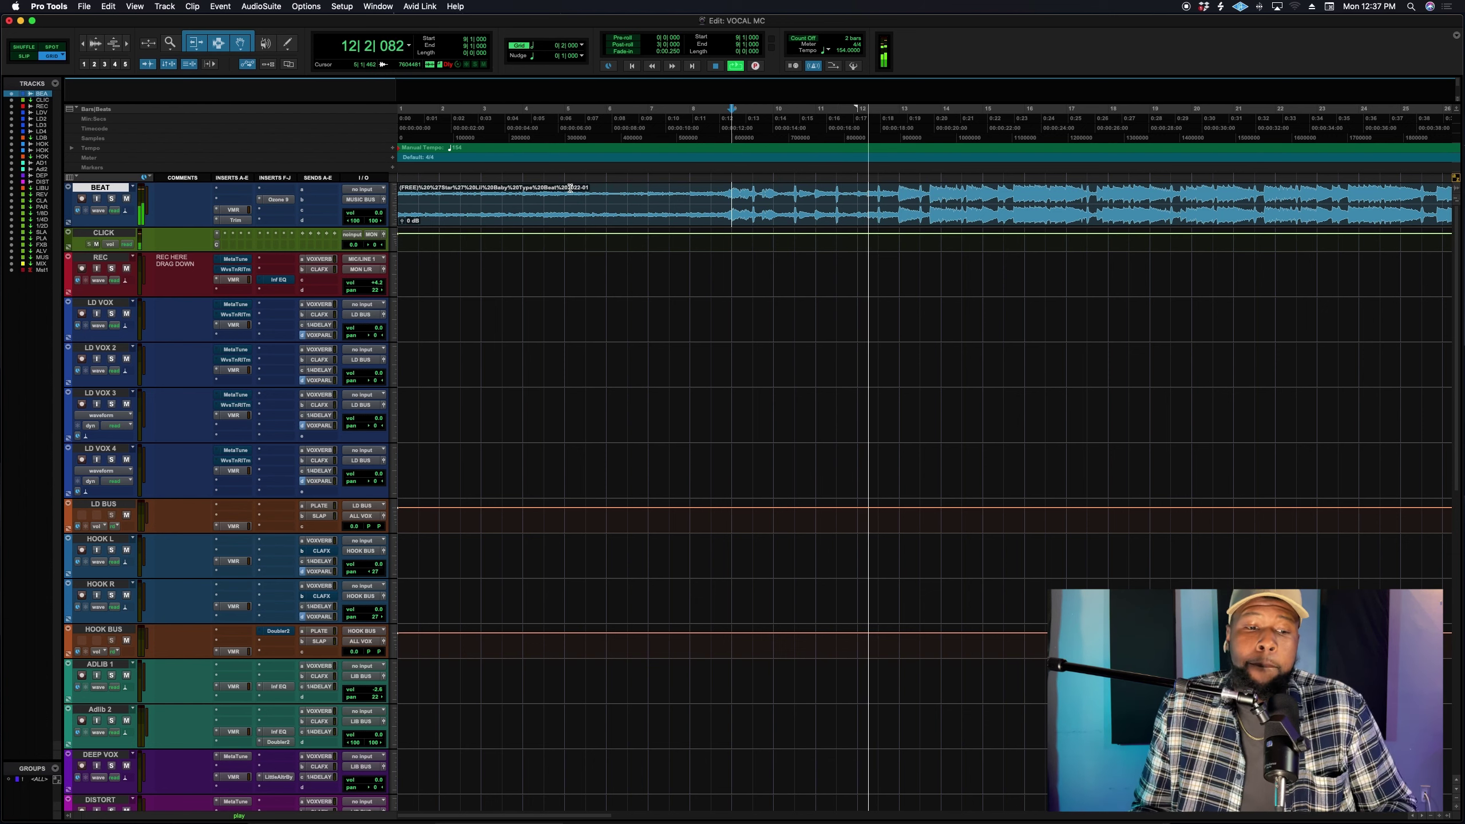
pyautogui.press('space')
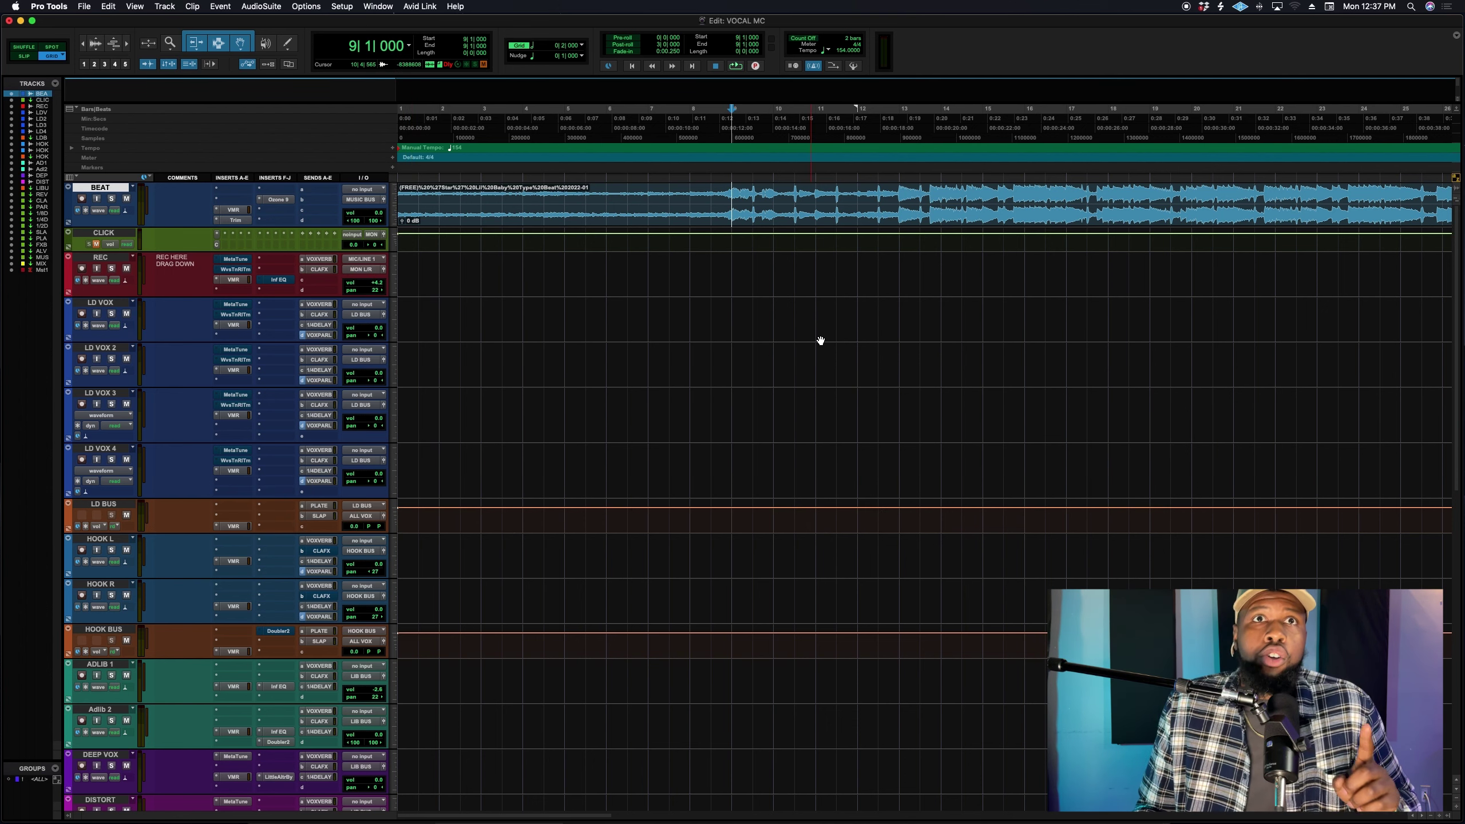
# - Audition the beat from bar 19 and delete its audio between bar 21 and bar 22
pyautogui.click(1151, 190)
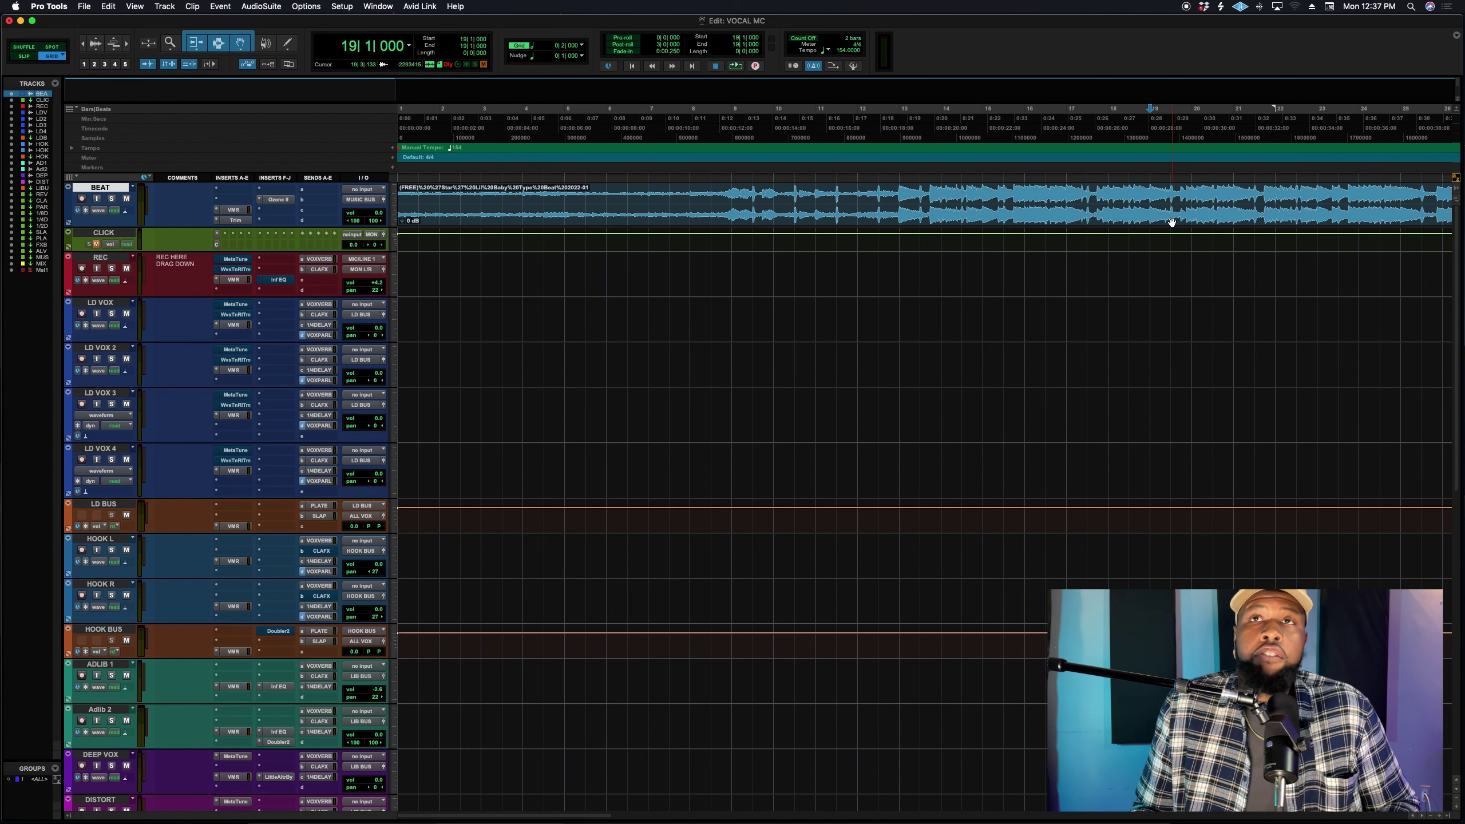
pyautogui.press('space')
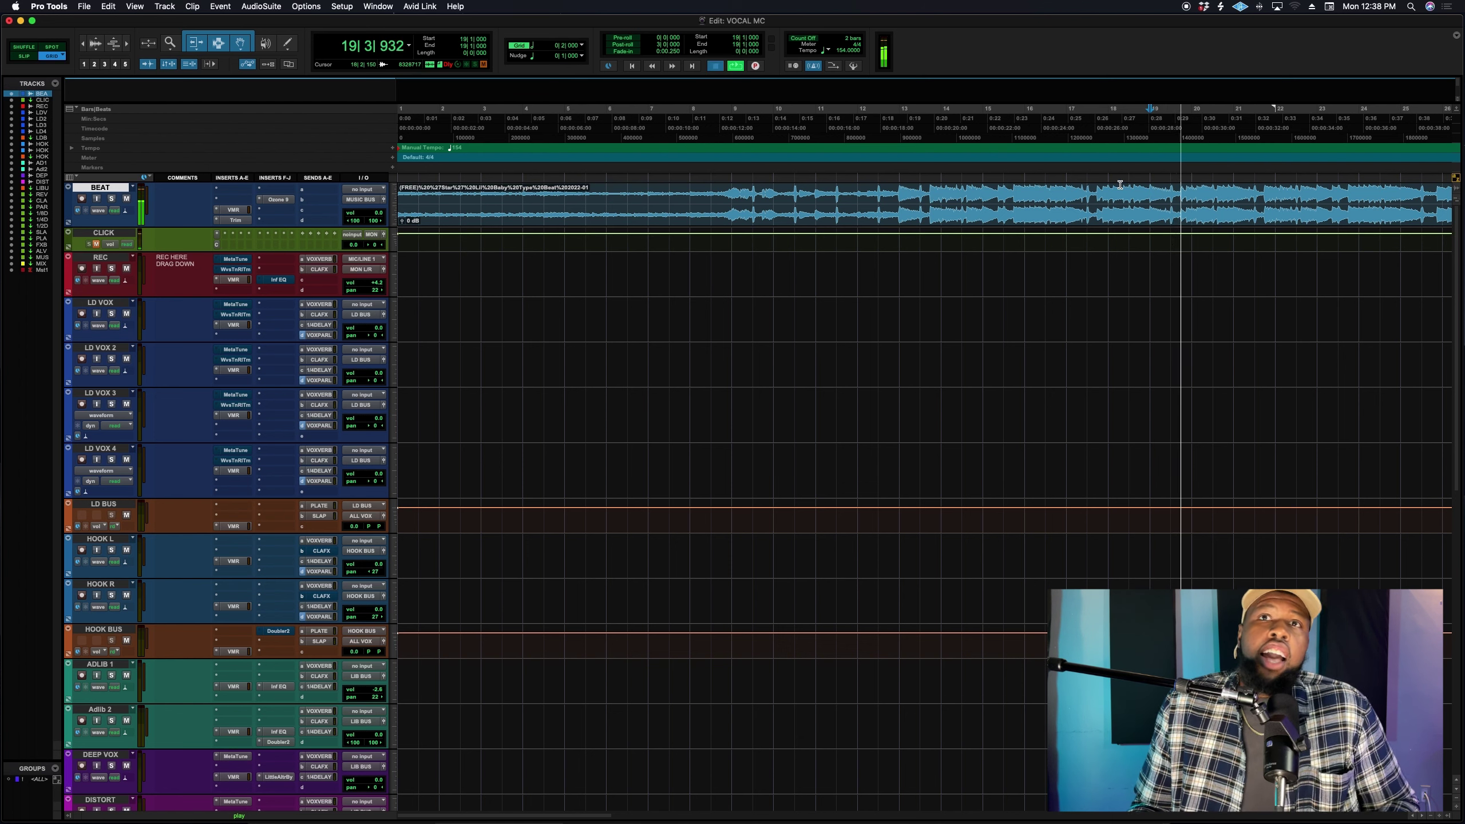
pyautogui.press('space')
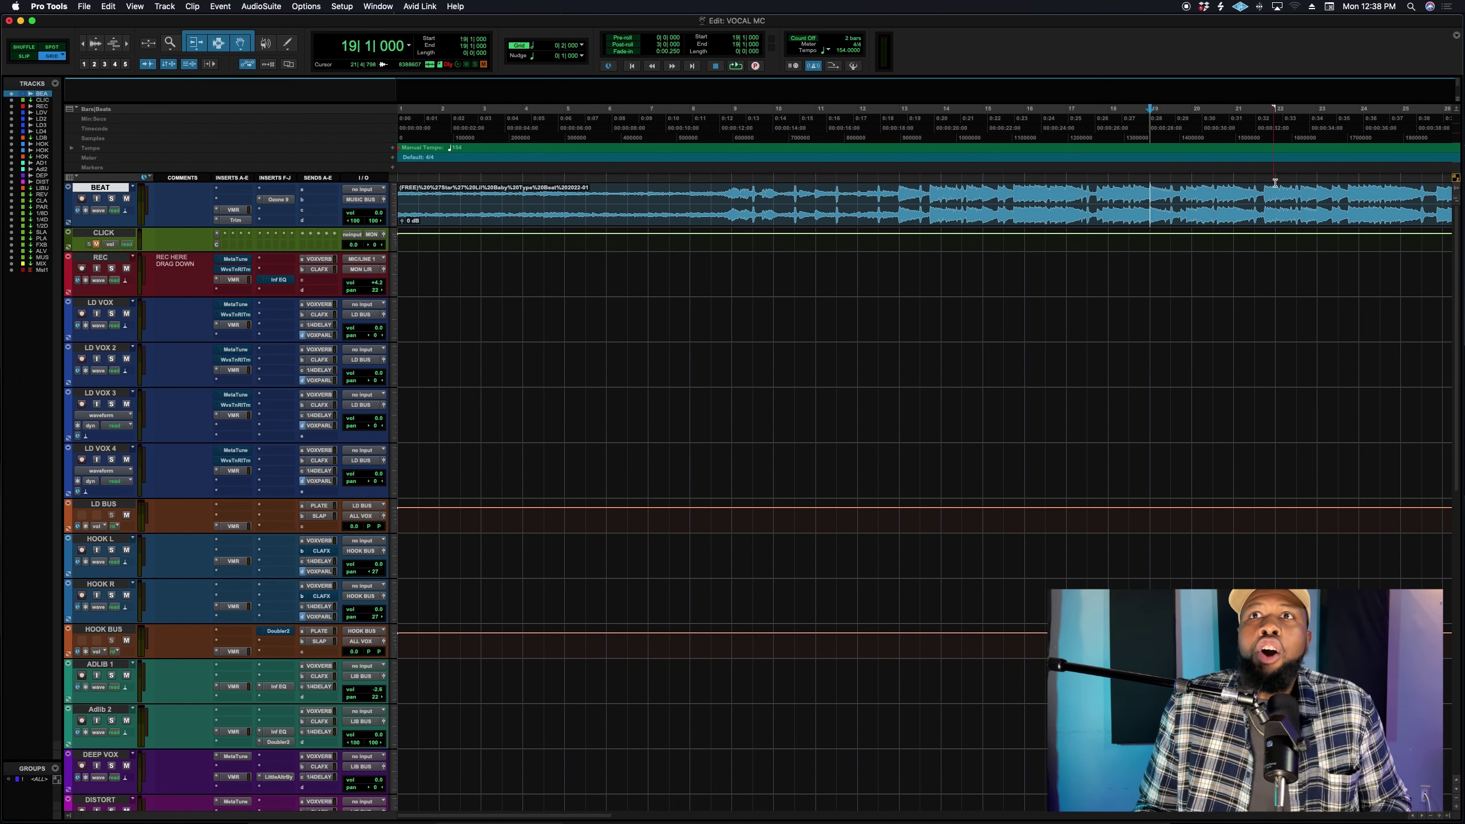
pyautogui.moveTo(1277, 191); pyautogui.dragTo(1234, 197)
pyautogui.press('Delete')
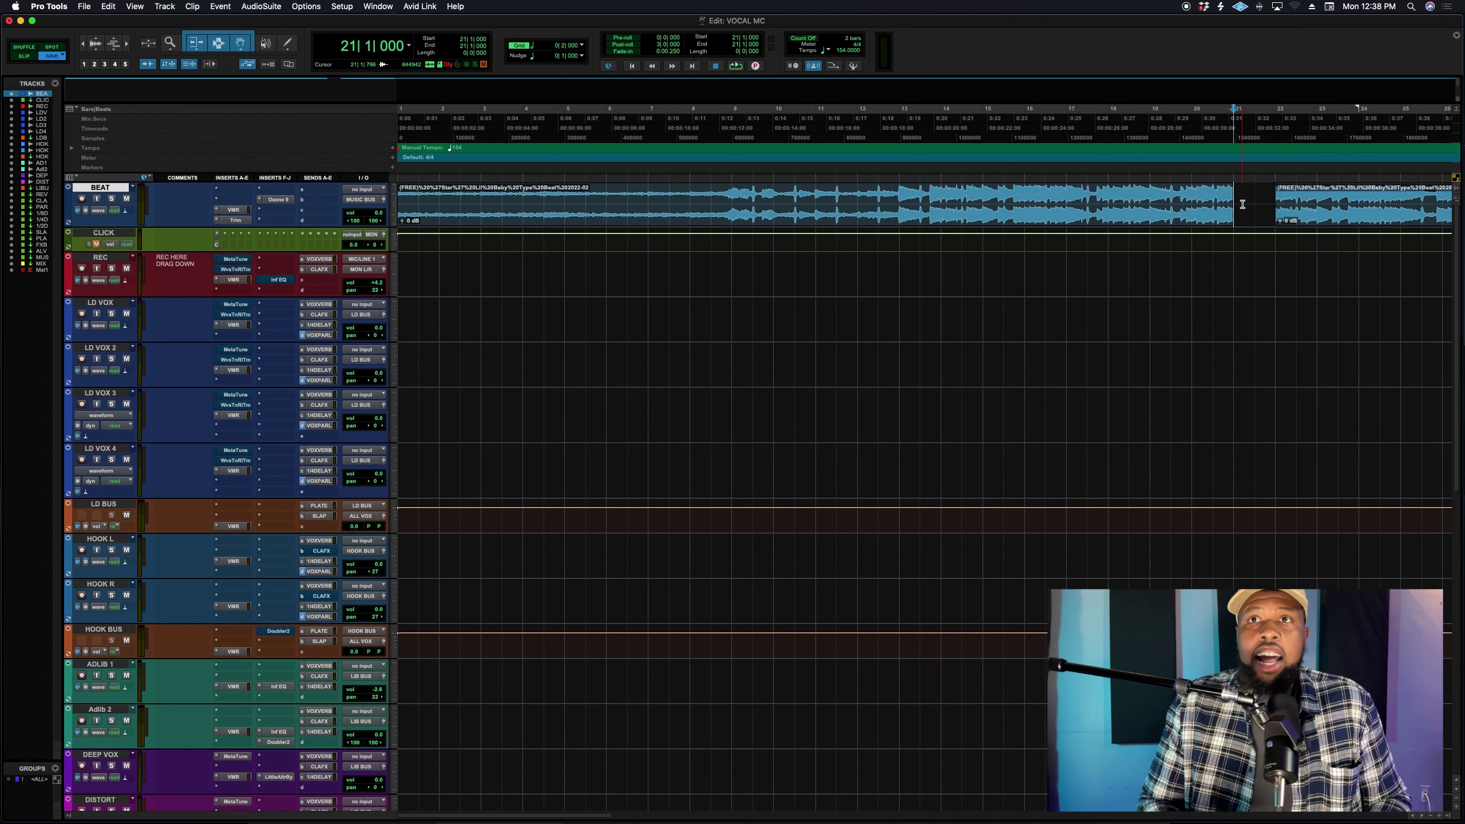
# - Play the beat from bar 18 to hear the dropout at bar 21
pyautogui.click(1243, 203)
pyautogui.click(1186, 201)
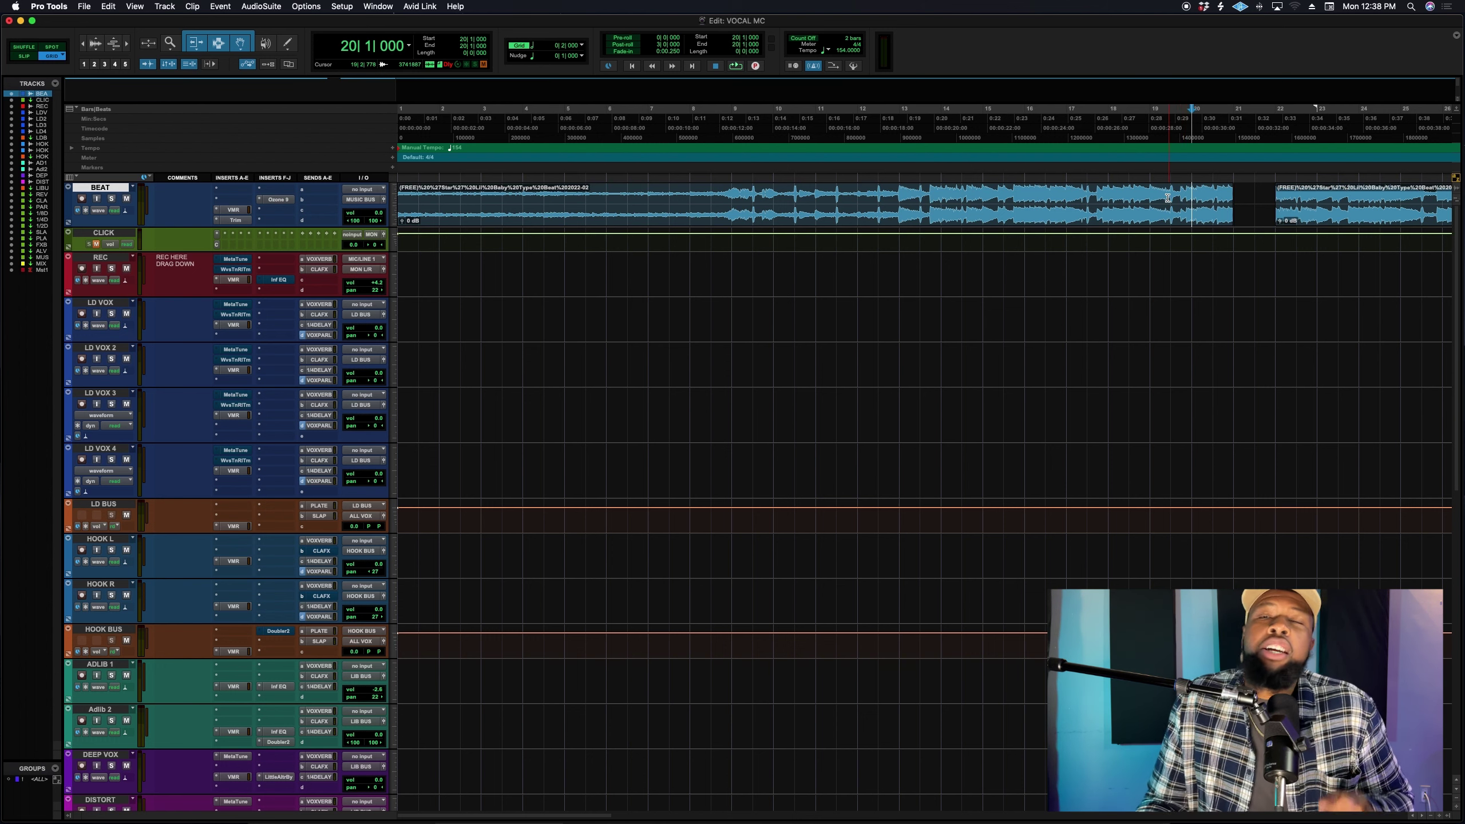
pyautogui.click(1170, 195)
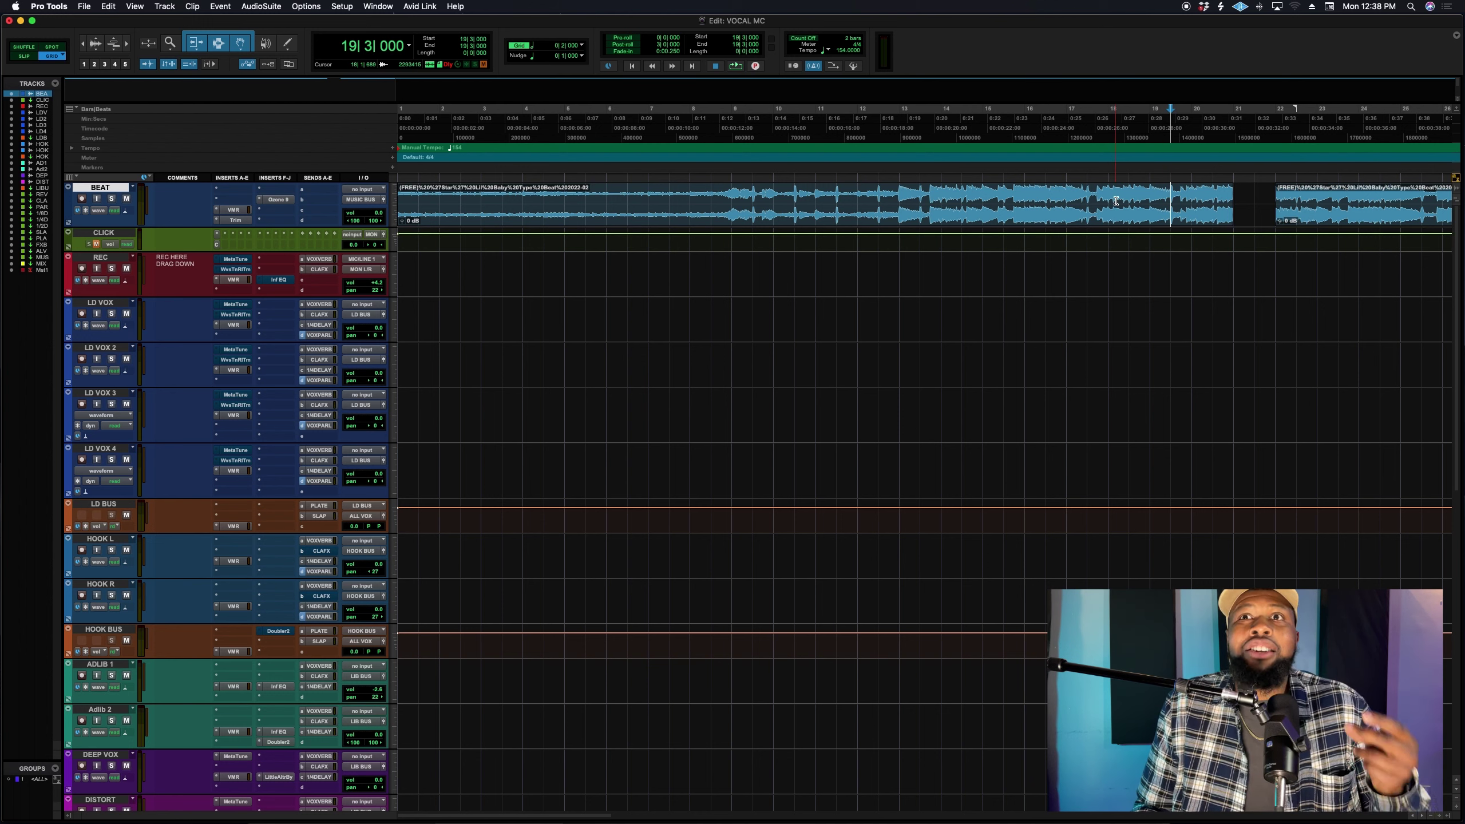
pyautogui.click(1148, 192)
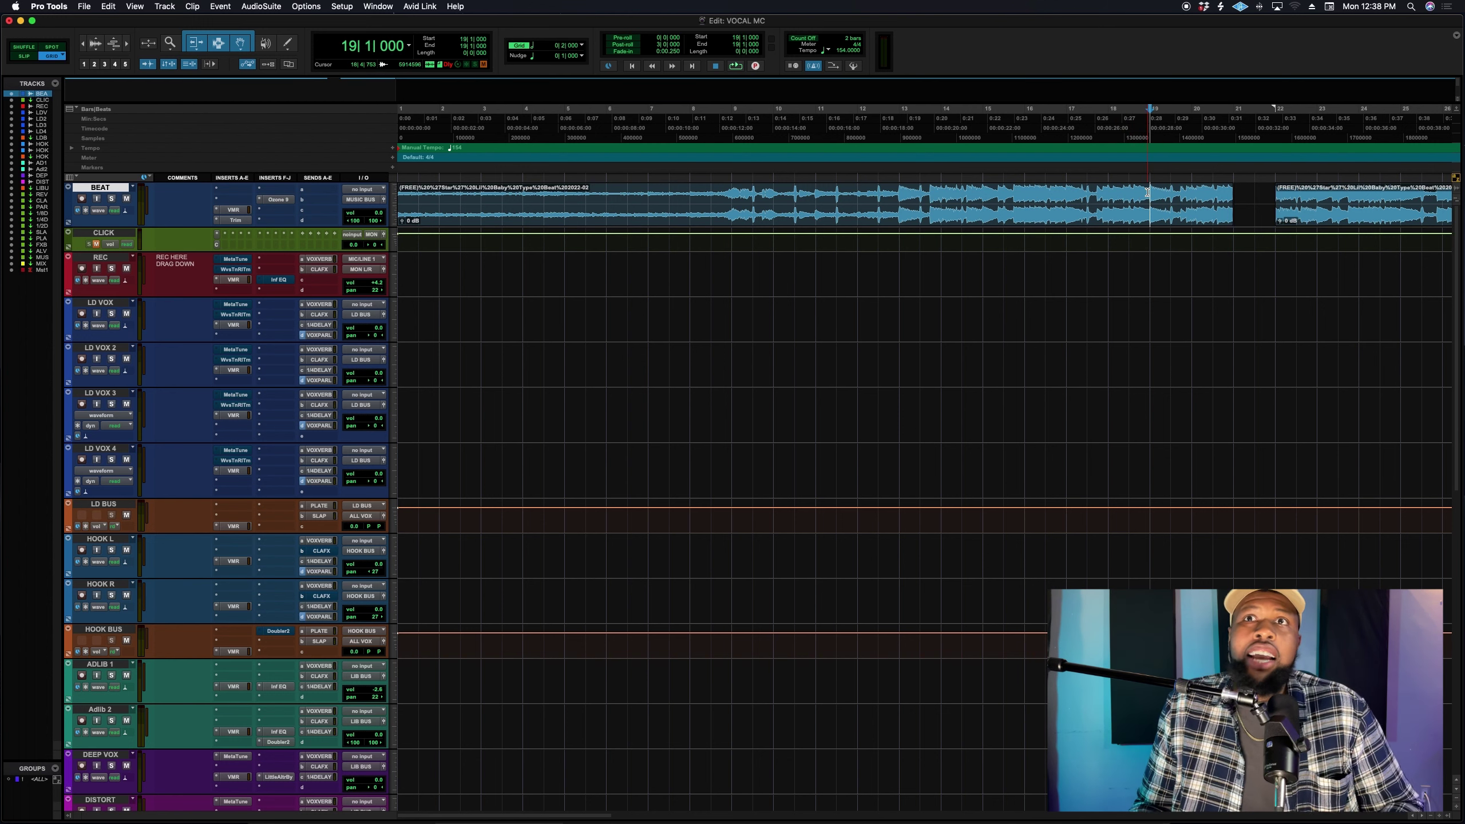
pyautogui.click(1112, 198)
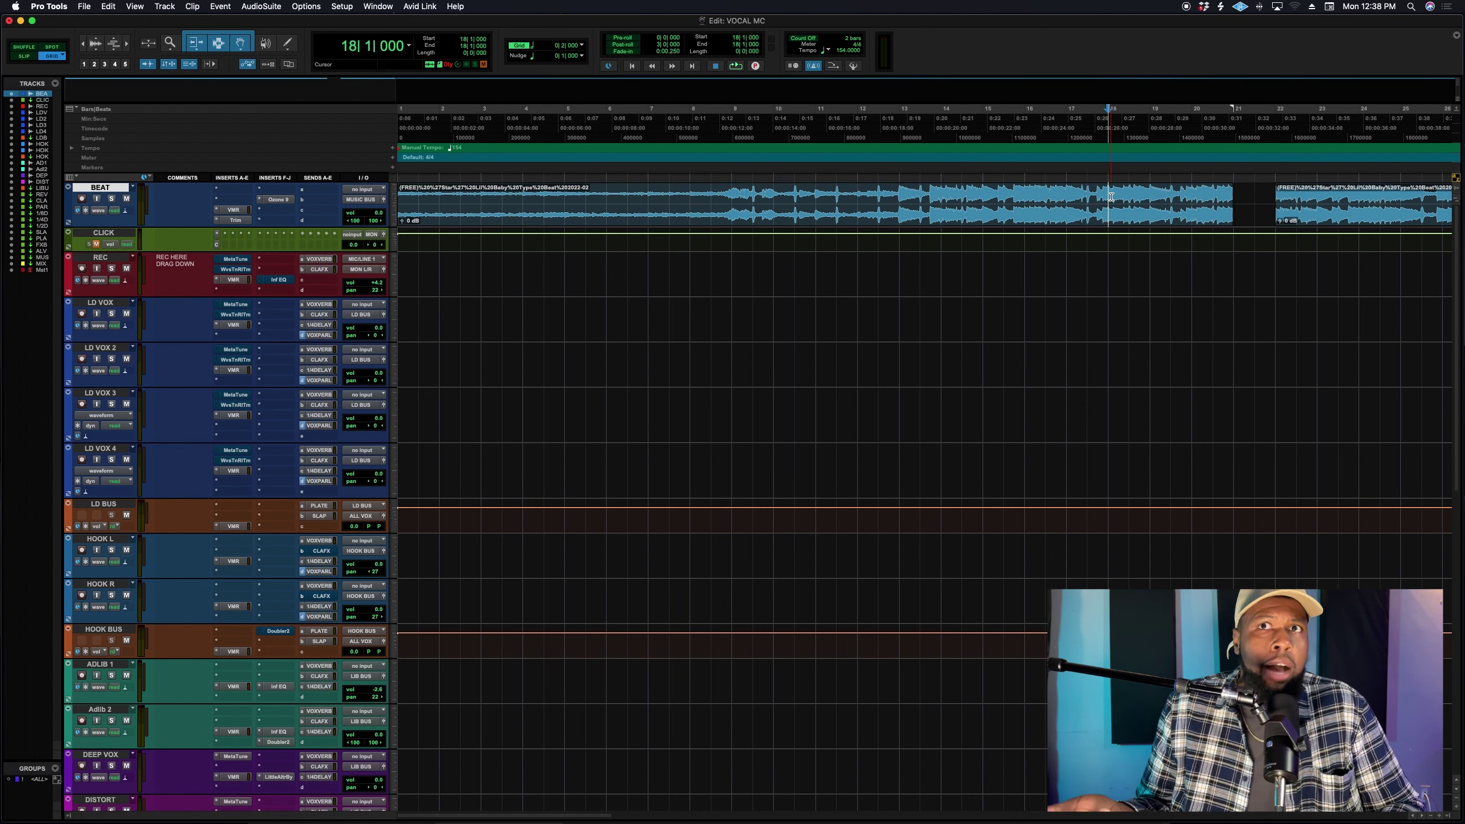
pyautogui.press('space')
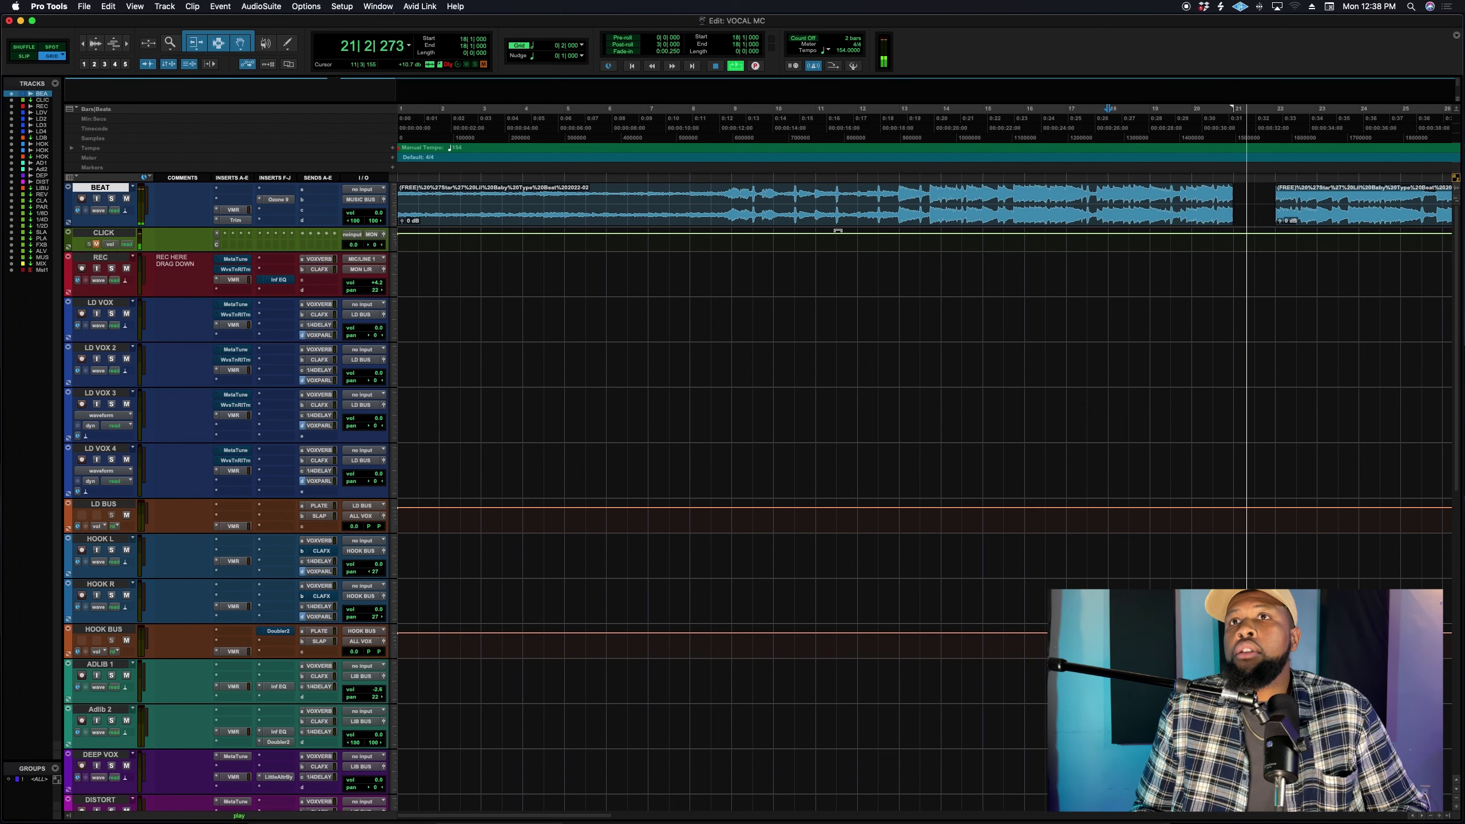
pyautogui.press('space')
# - Move the beat clip after the dropout half a bar earlier, to 21|3|000, and play from bar 20
pyautogui.click(1275, 208)
pyautogui.moveTo(1264, 211); pyautogui.dragTo(1244, 210)
pyautogui.click(1188, 191)
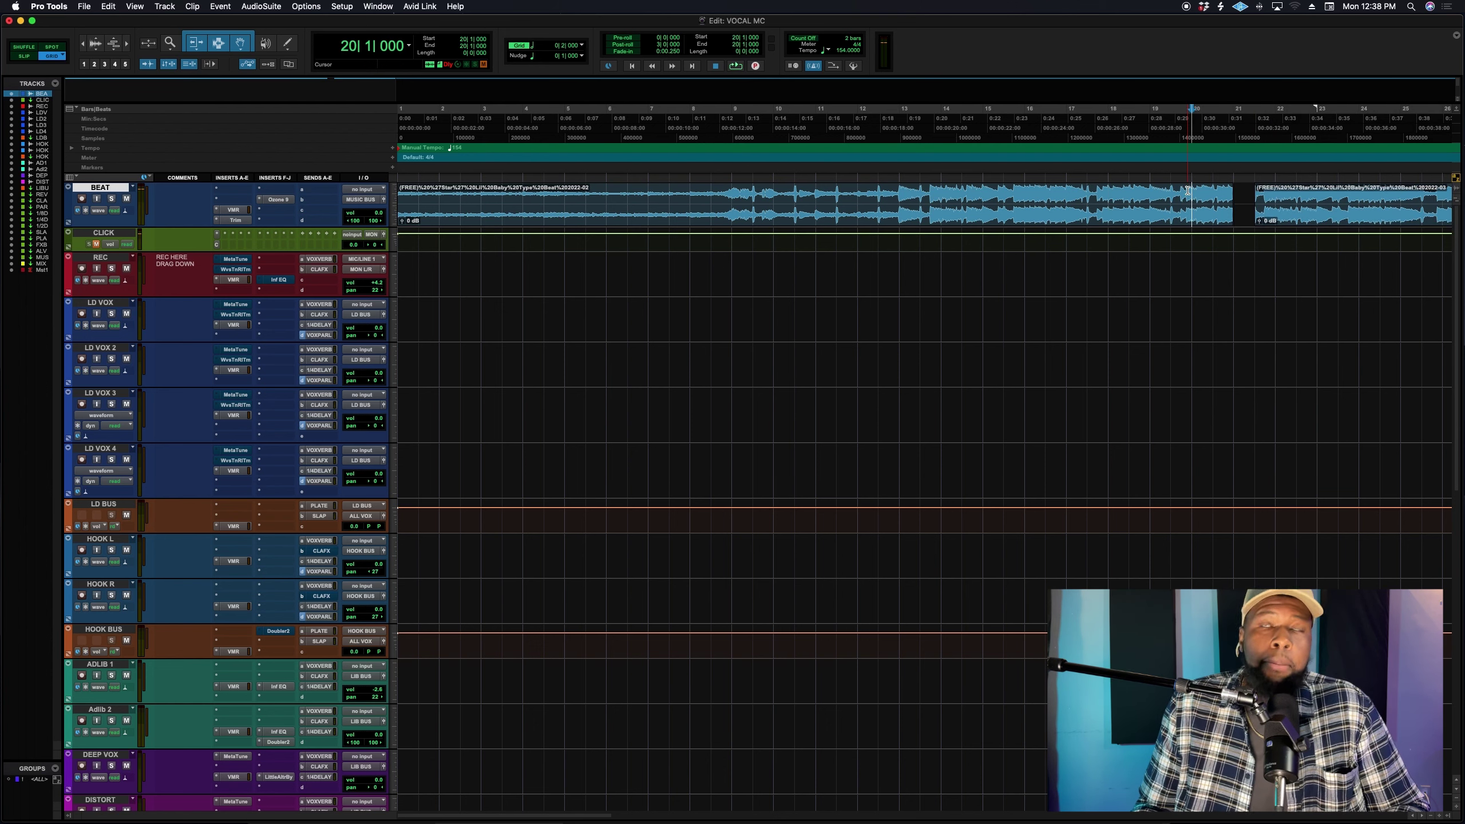
pyautogui.press('space')
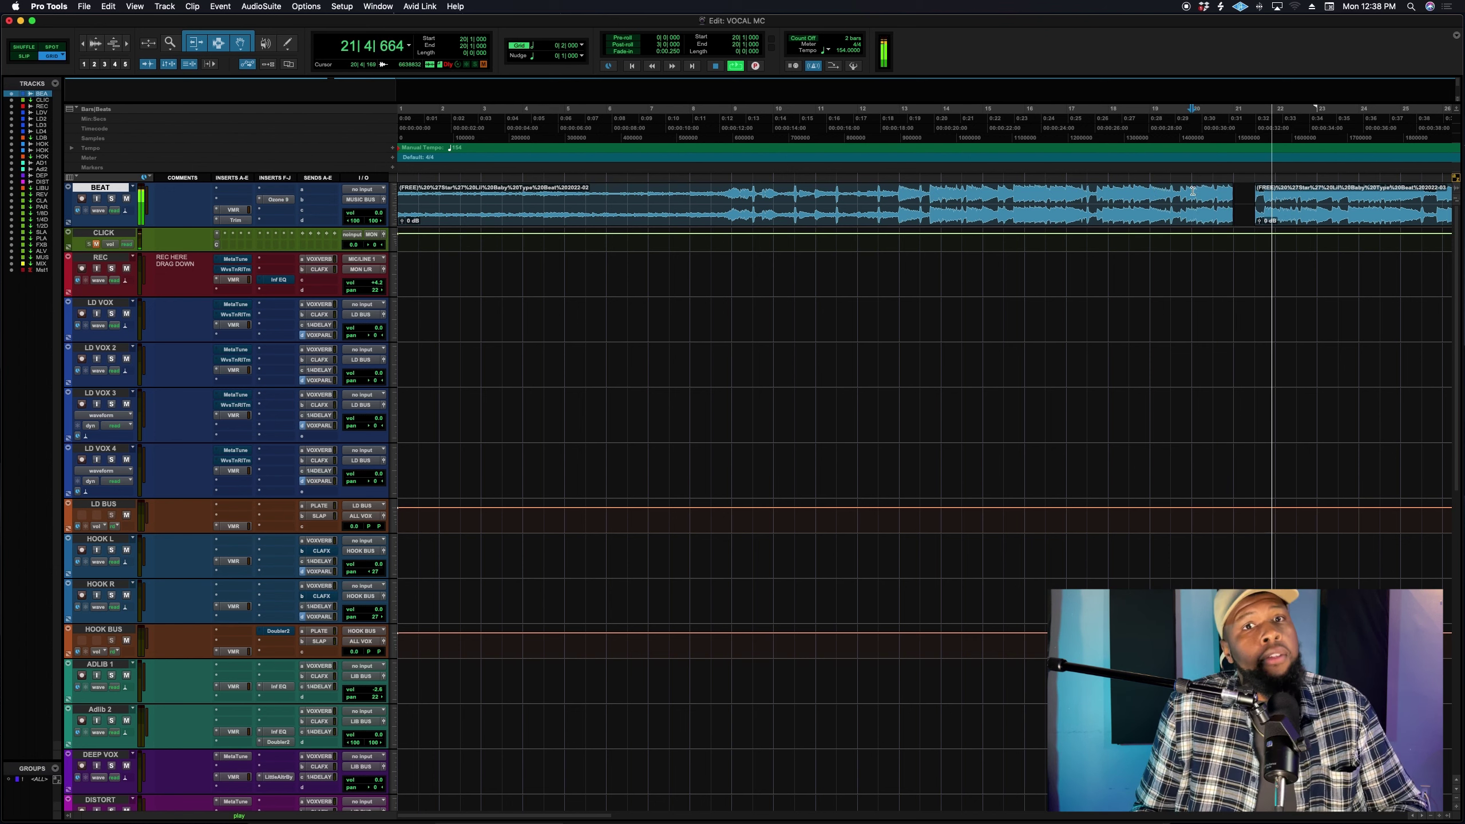
# - Delete a two-beat section of the beat starting at 23|3|000
pyautogui.moveTo(1337, 202); pyautogui.dragTo(1360, 202)
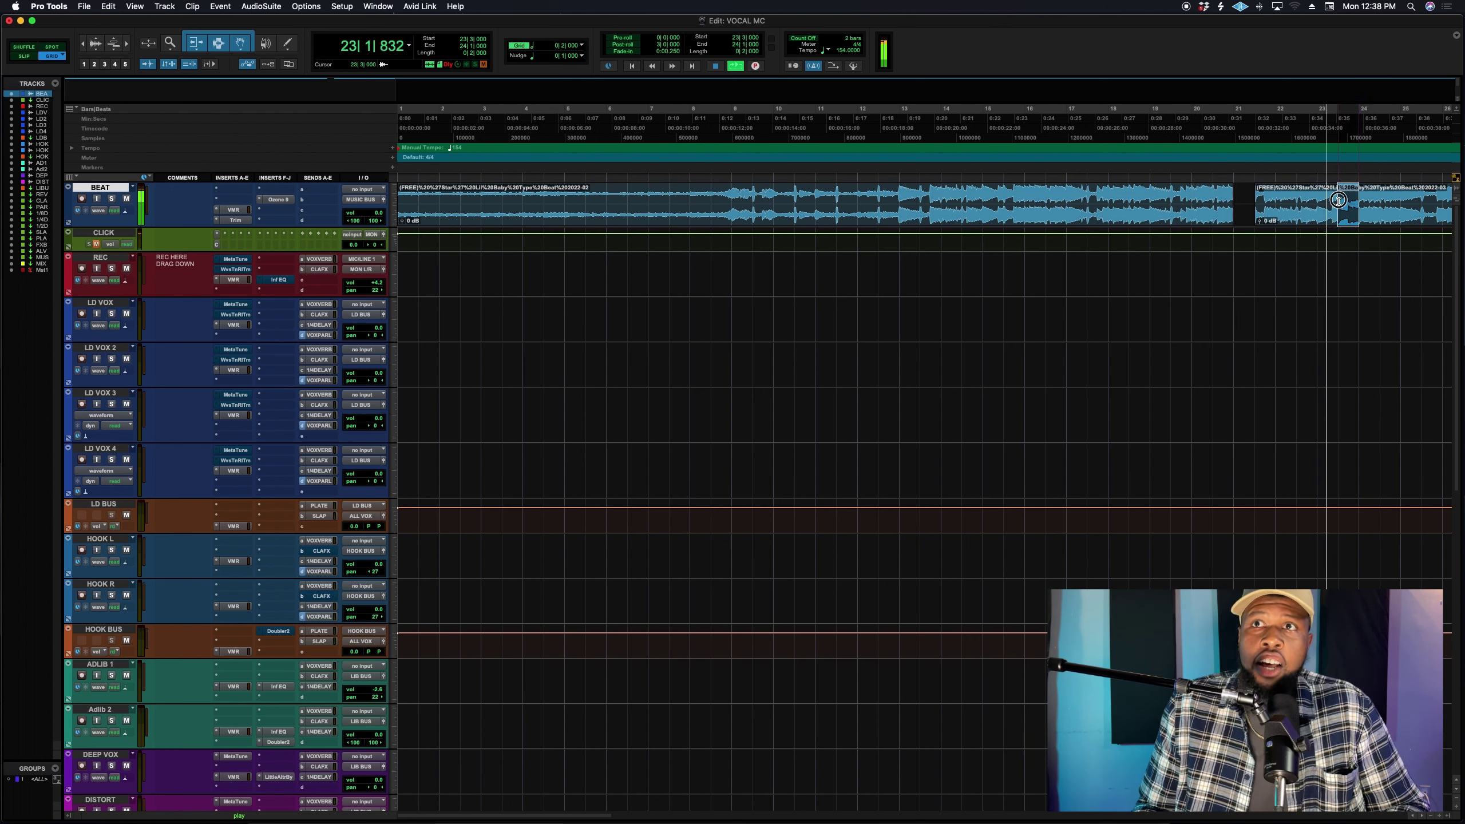
pyautogui.press('Delete')
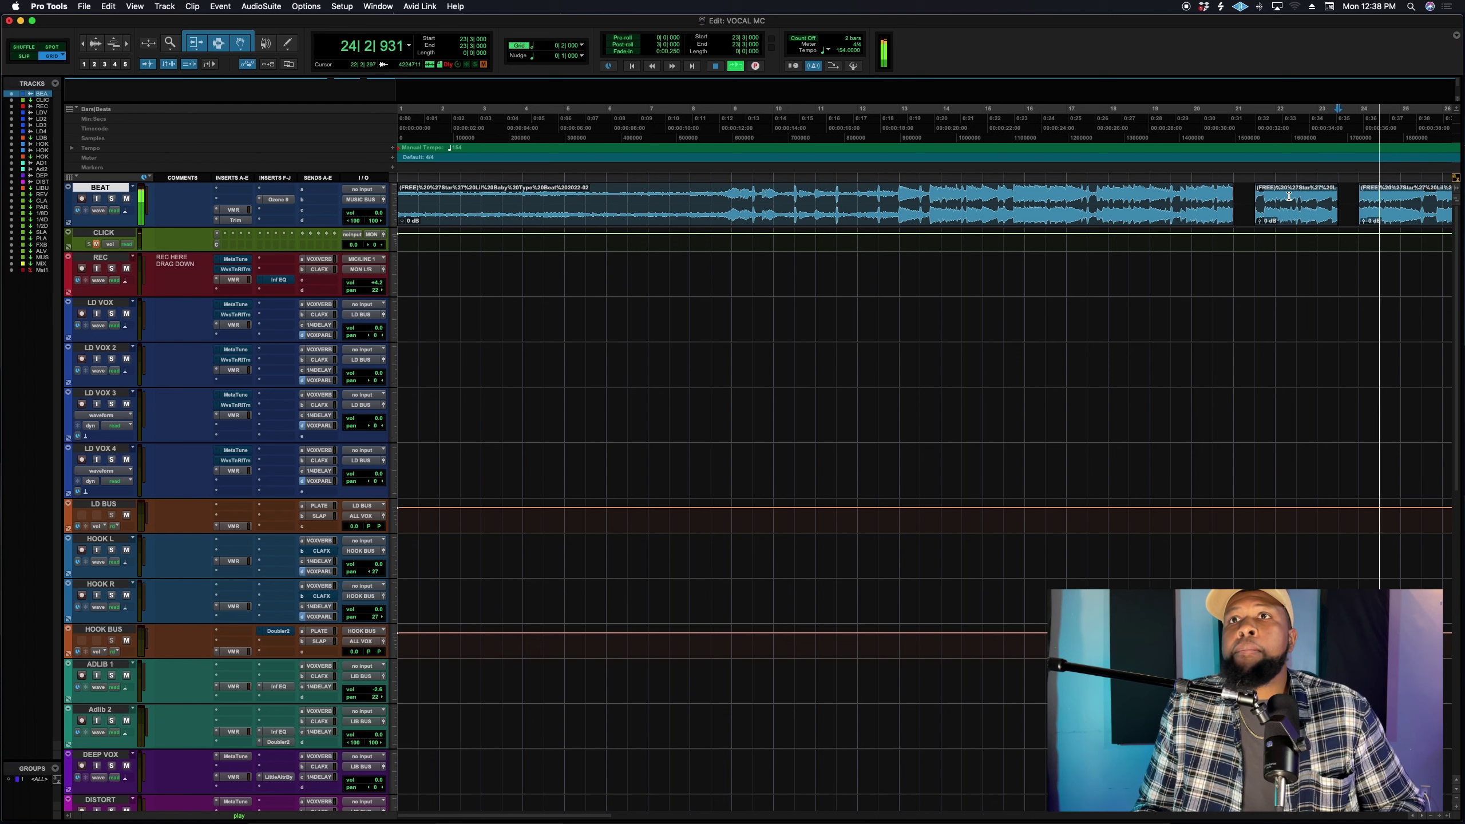
pyautogui.click(1299, 202)
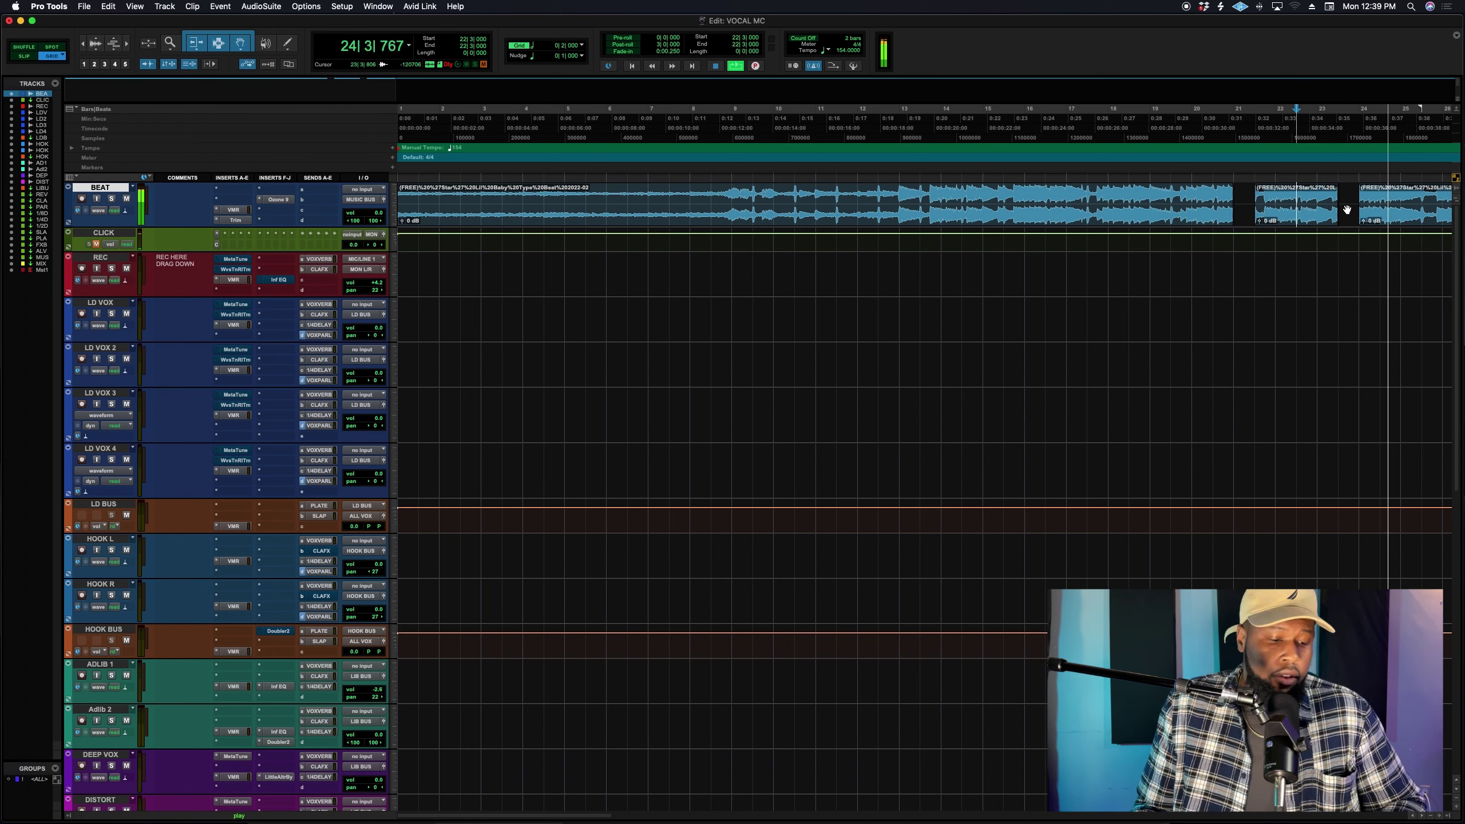
# - Undo the two-beat deletion and the clip move, and stop playback
pyautogui.press('super+z')
pyautogui.press('super+z')
pyautogui.press('space')
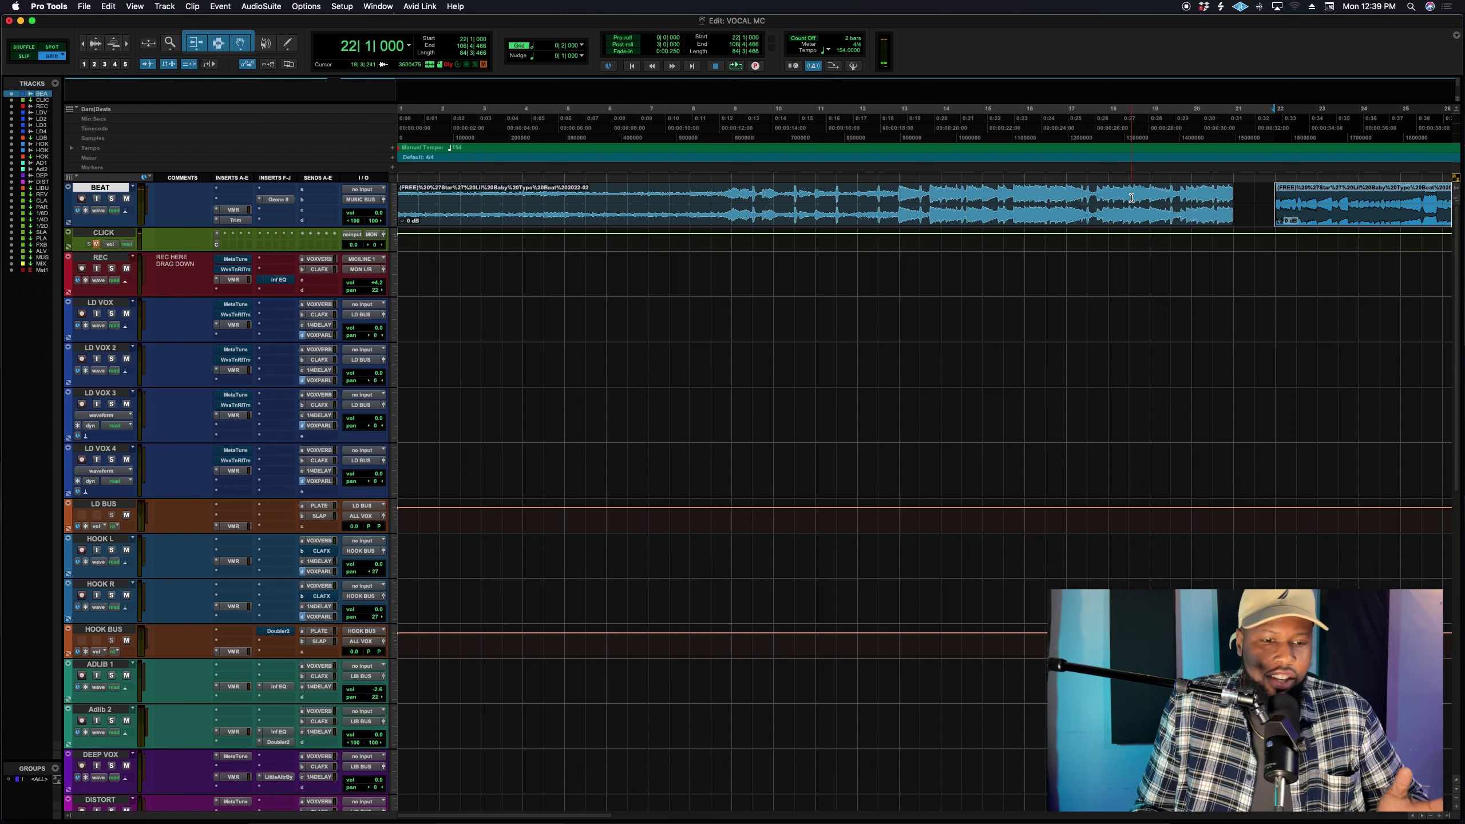
# - Open the Vari-Fi pitch-shift AudioSuite plug-in for editing the beat around the dropout
pyautogui.click(1223, 185)
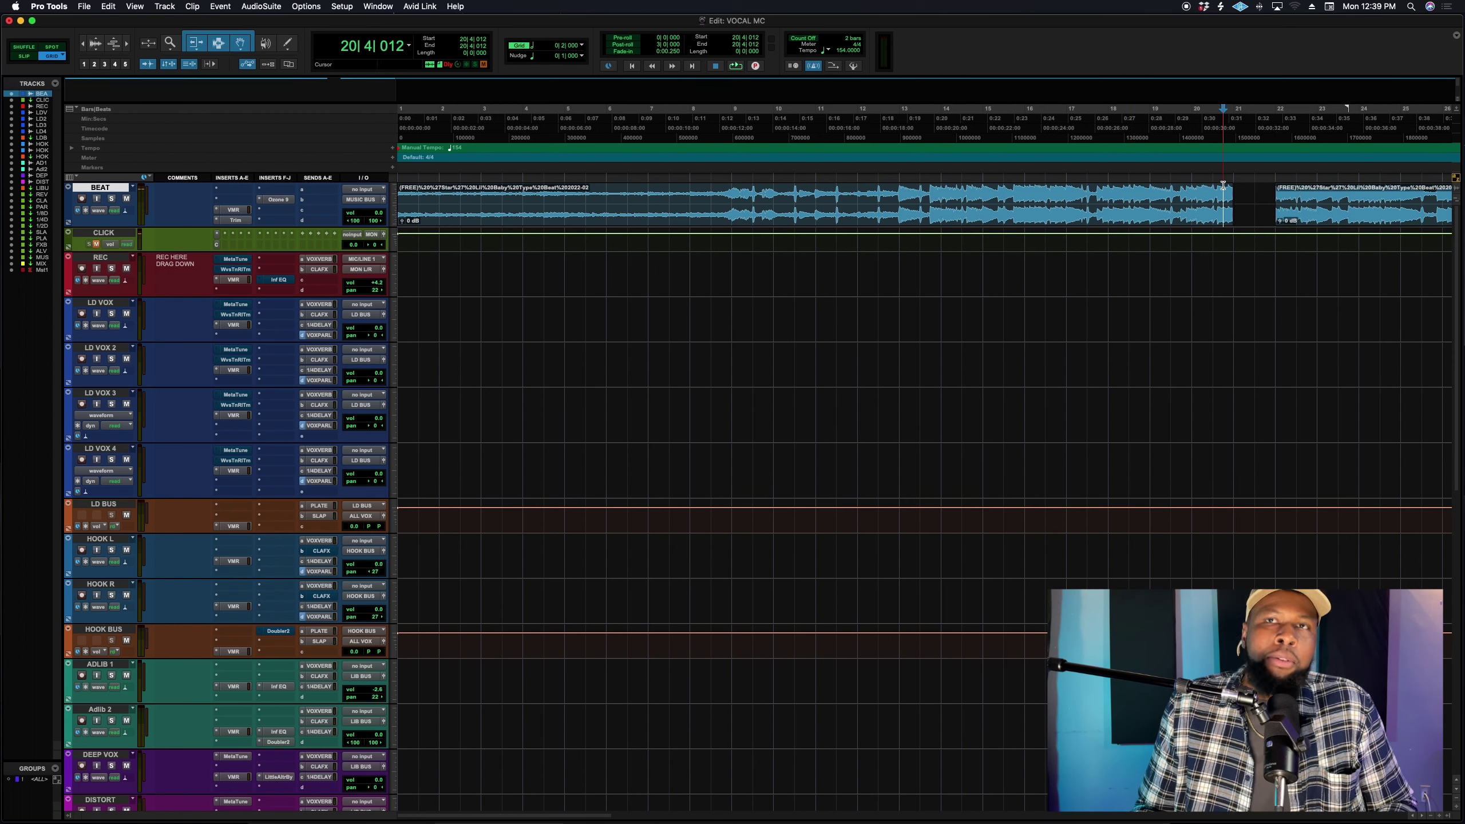
pyautogui.click(261, 6)
pyautogui.moveTo(311, 44)
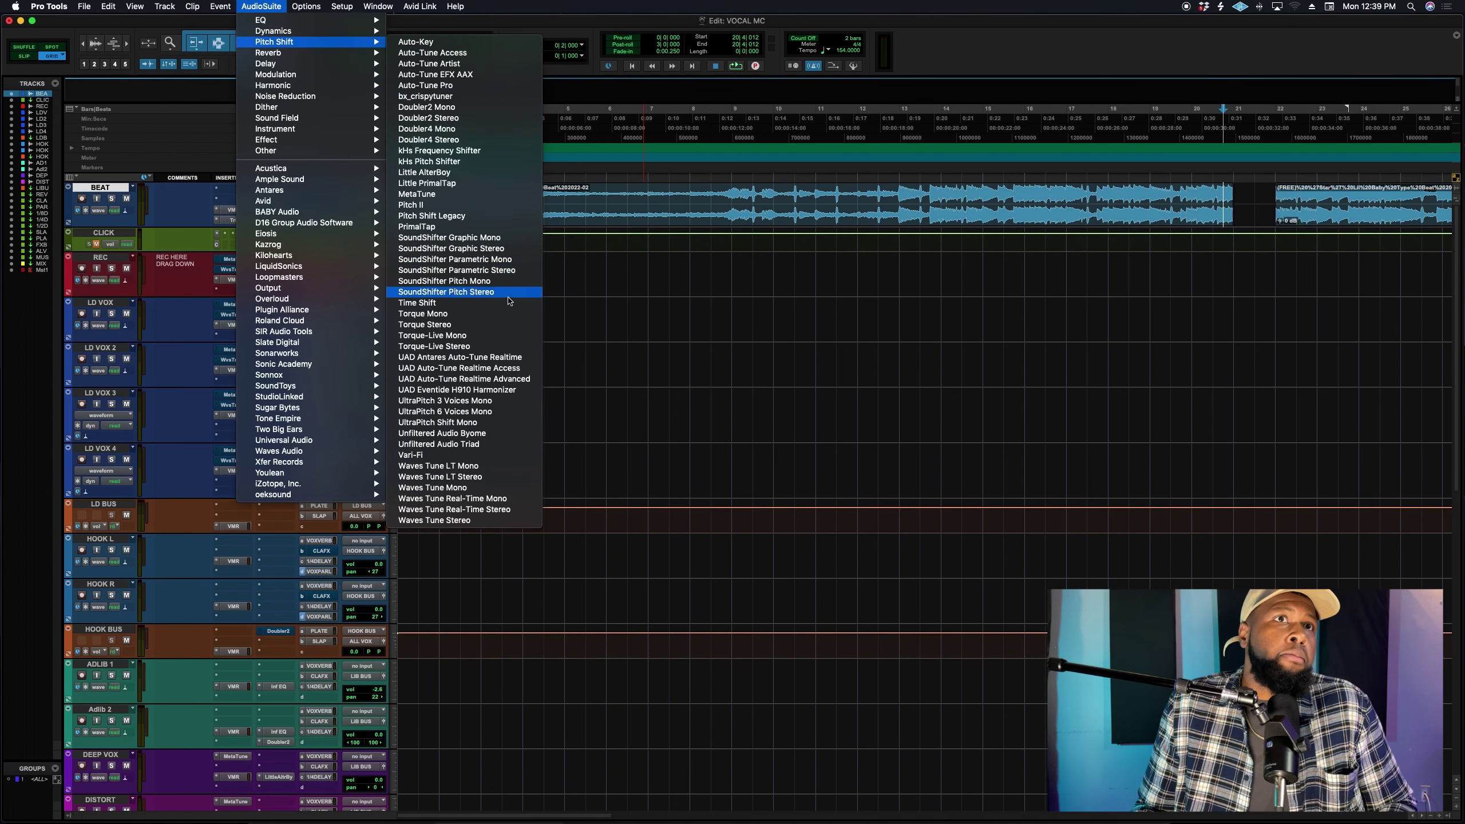
pyautogui.click(455, 455)
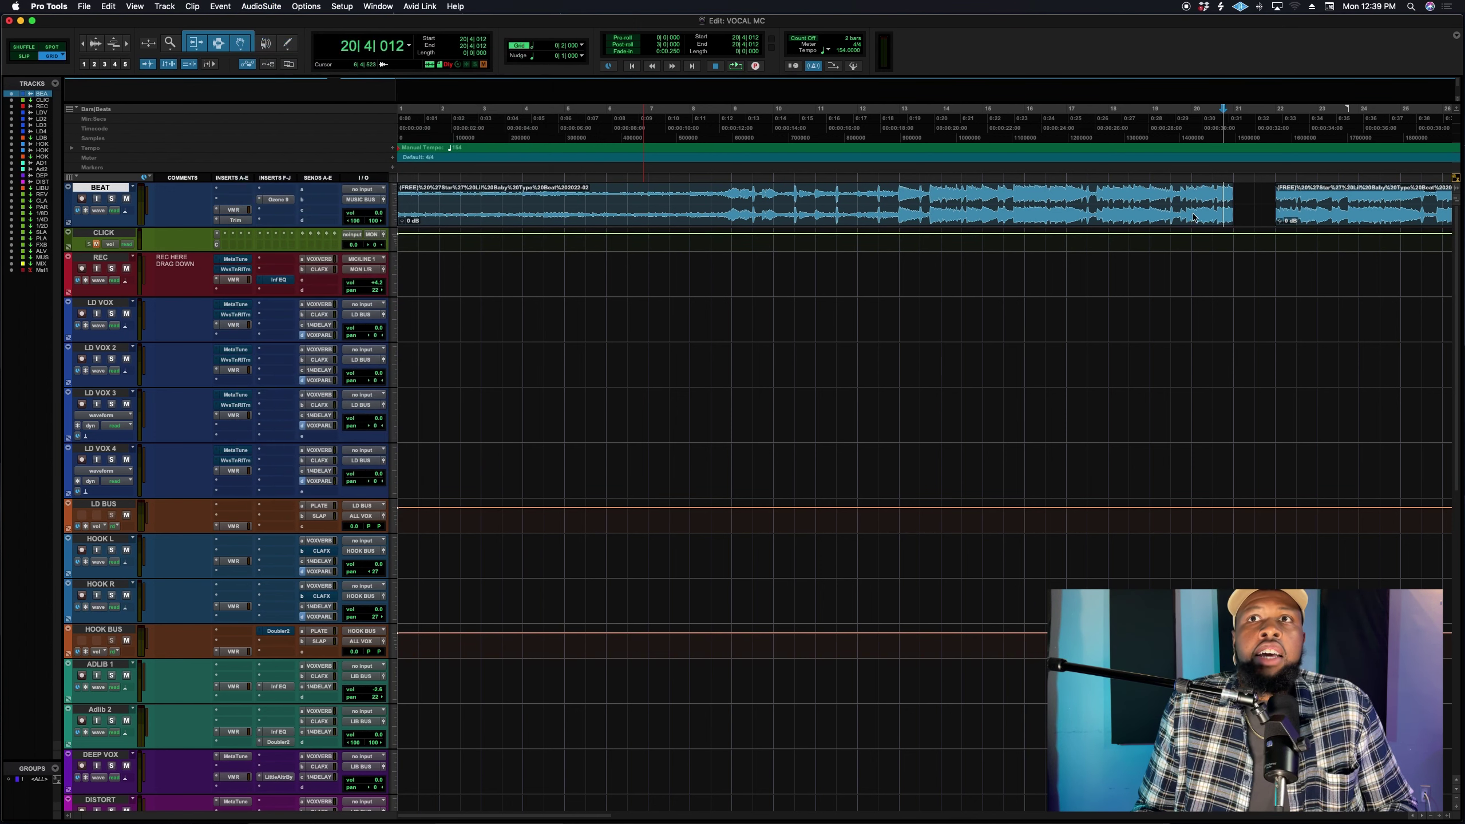
# - Render Vari-Fi's Slow Down on the beat's tail from 20|4|485 to the start of the dropout at bar 21
pyautogui.press('super+bracketright')
pyautogui.press('super+bracketright')
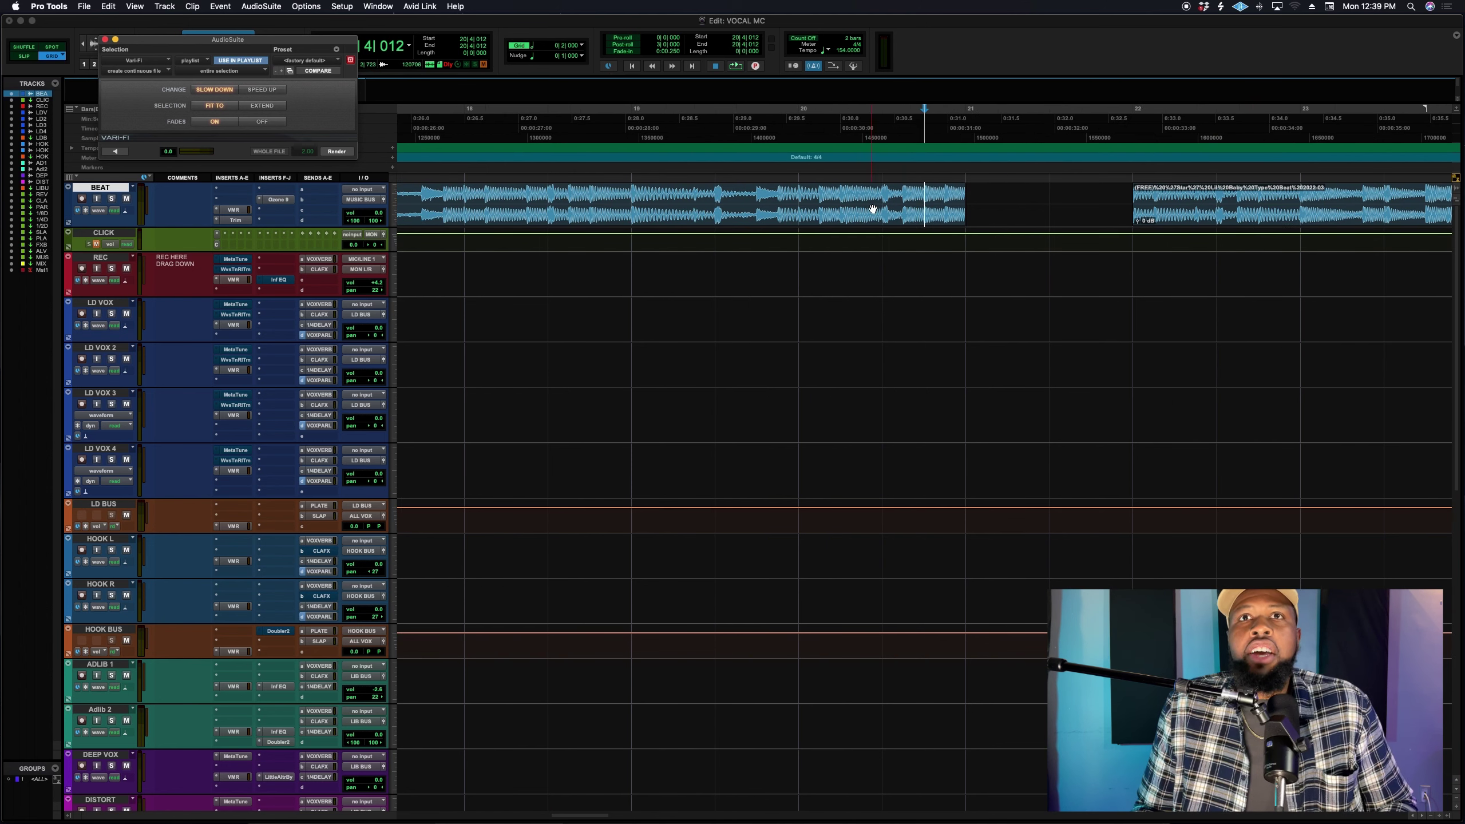
pyautogui.moveTo(945, 195); pyautogui.dragTo(966, 191)
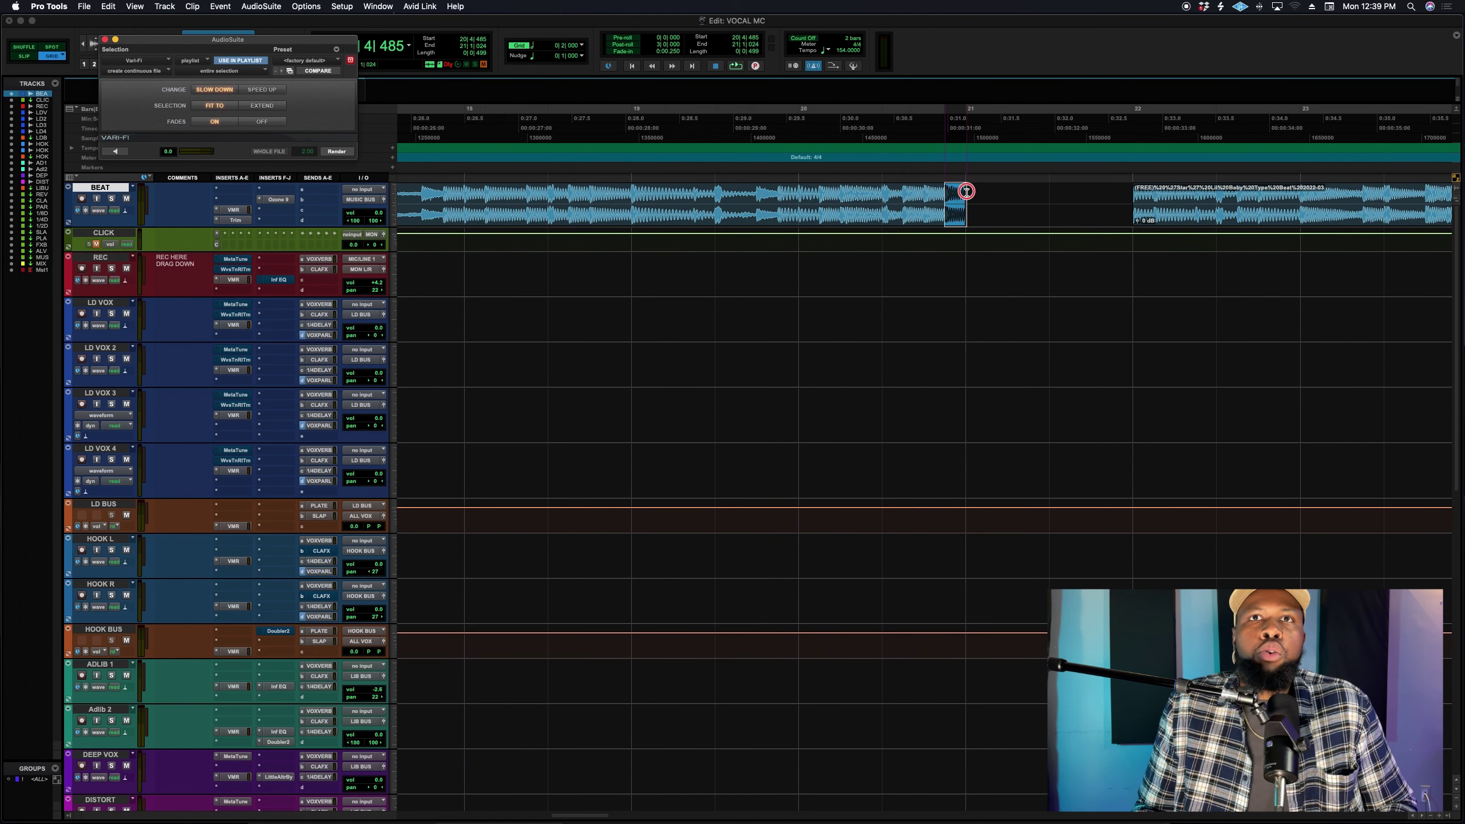
pyautogui.click(337, 151)
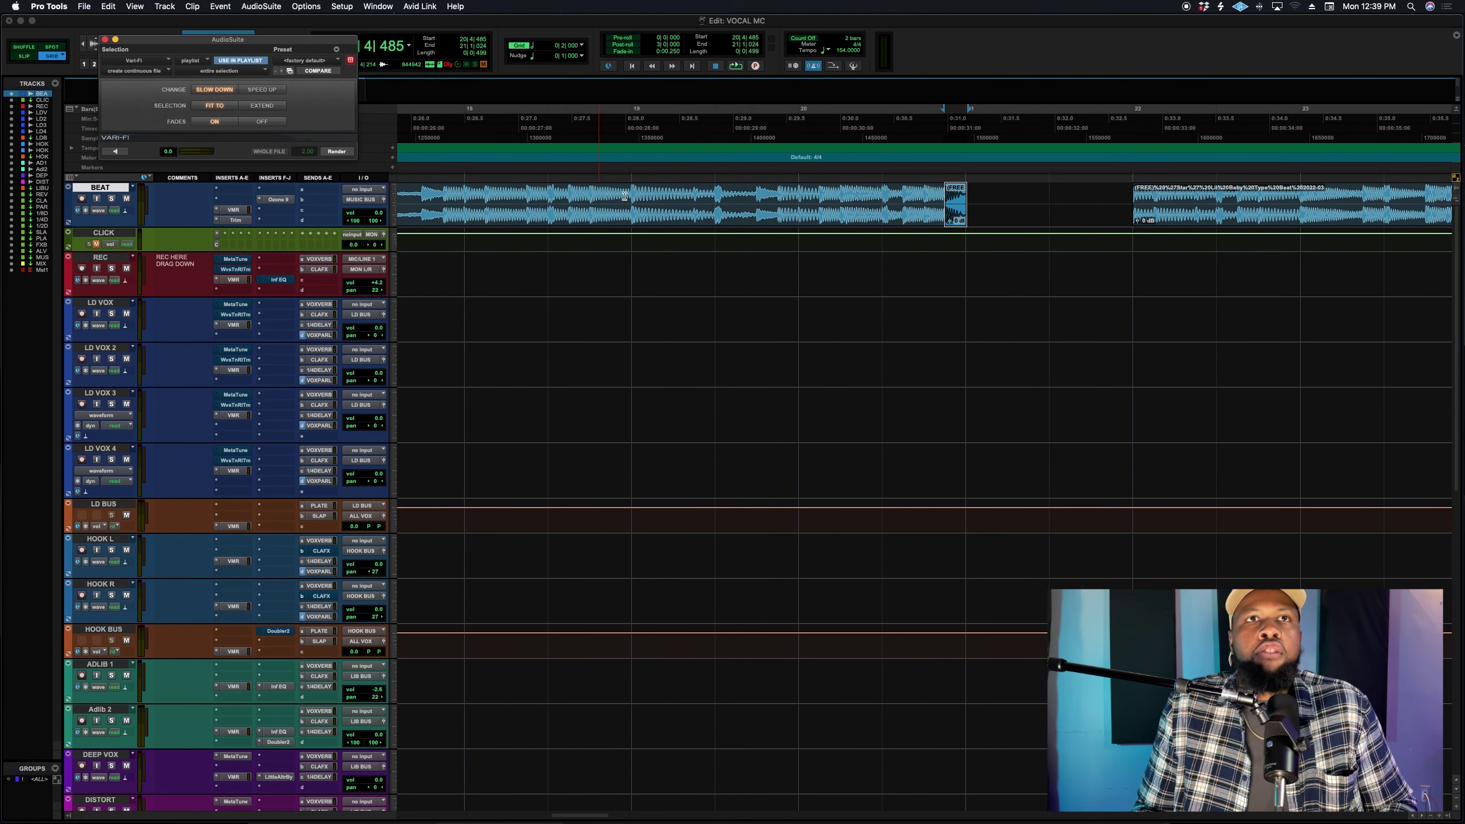
# - Play the beat from bar 19 to hear the slow-down leading into the dropout
pyautogui.click(687, 209)
pyautogui.press('space')
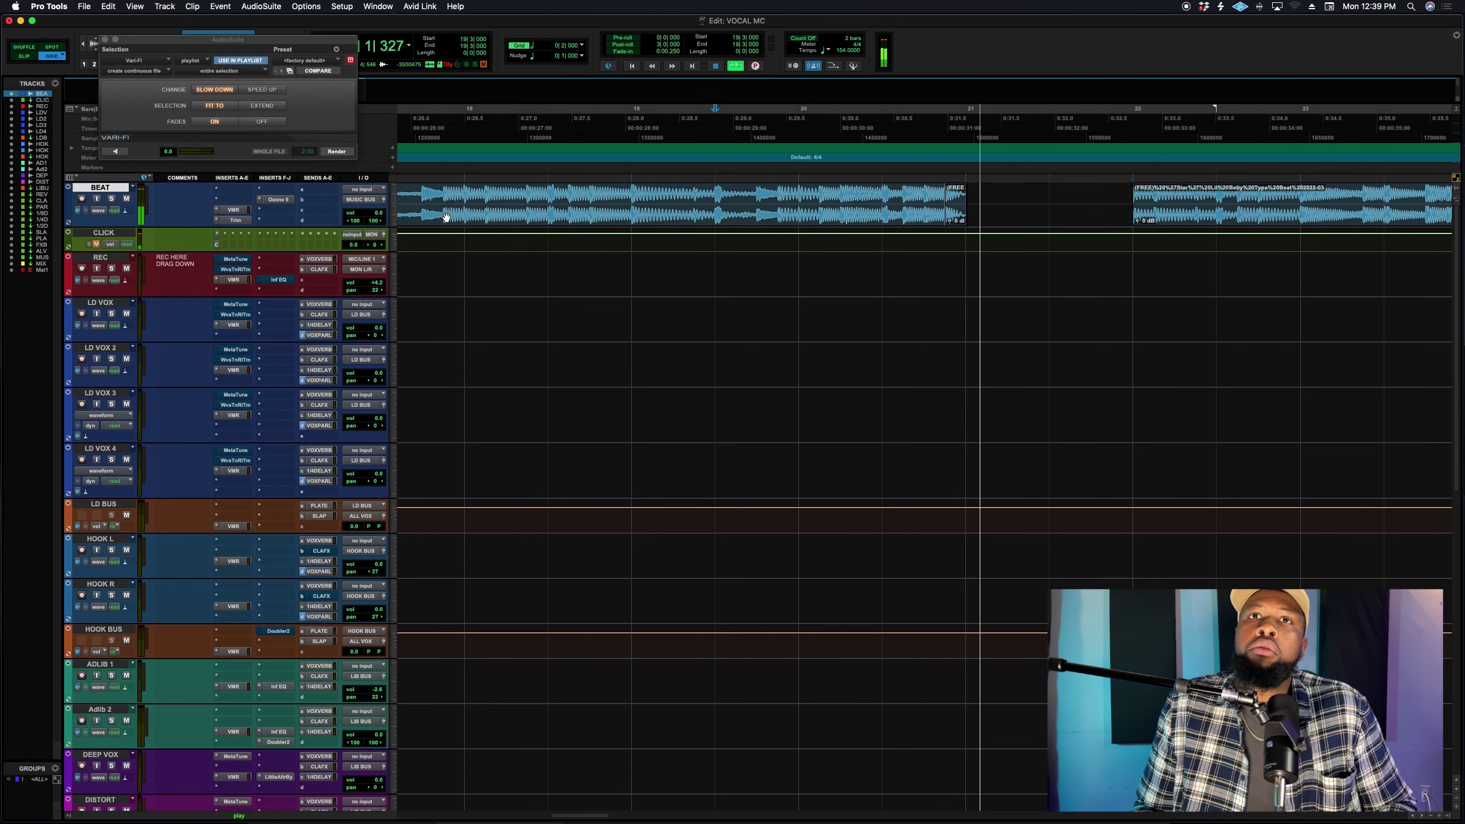
pyautogui.press('space')
# - Extend the second beat clip ahead of bar 22, render that pickup from 21|4|127 with Vari-Fi's Speed Up, and audition the transition
pyautogui.moveTo(1141, 194); pyautogui.dragTo(1097, 205)
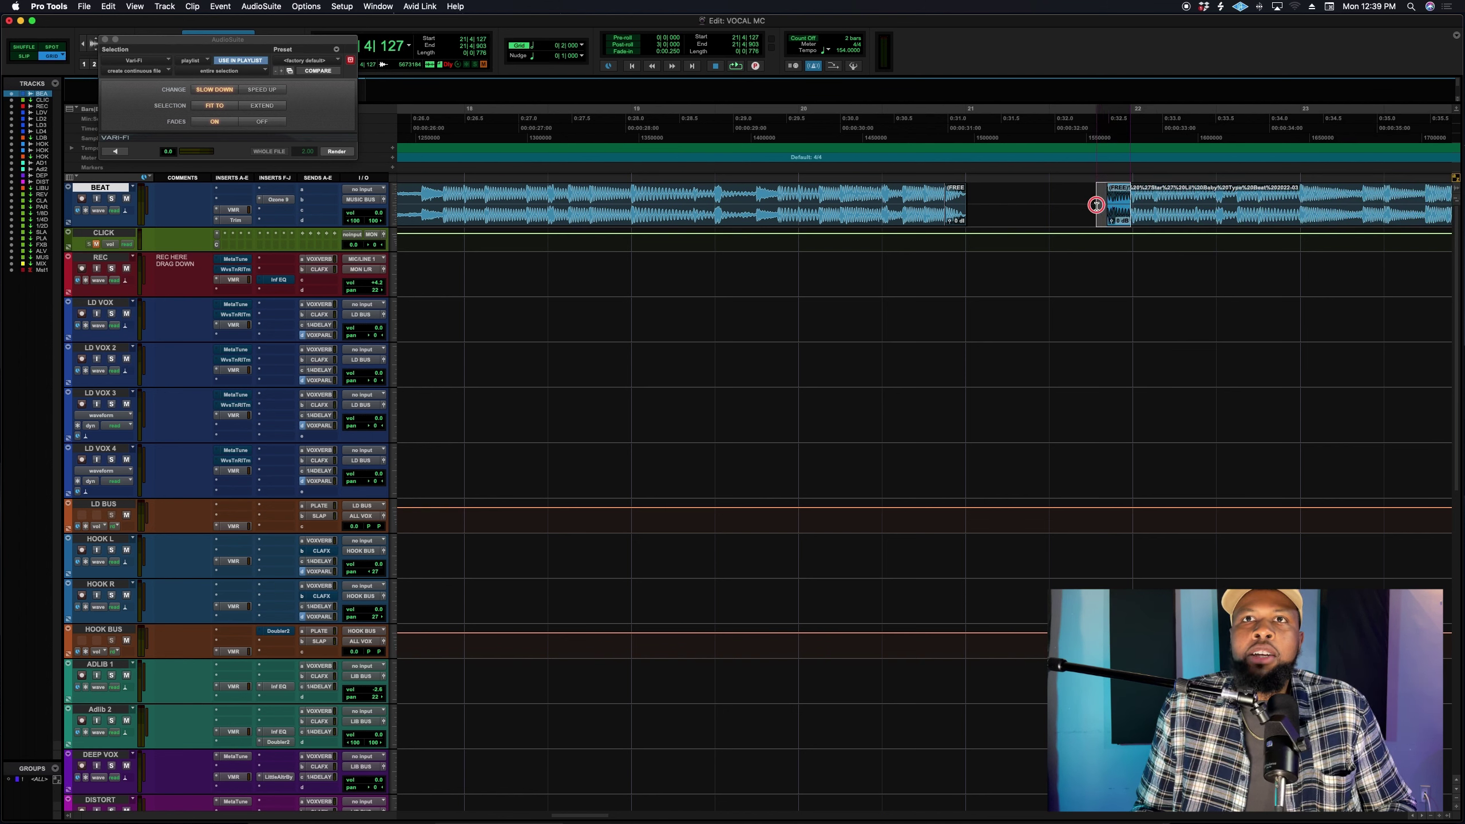
pyautogui.click(261, 89)
pyautogui.click(336, 152)
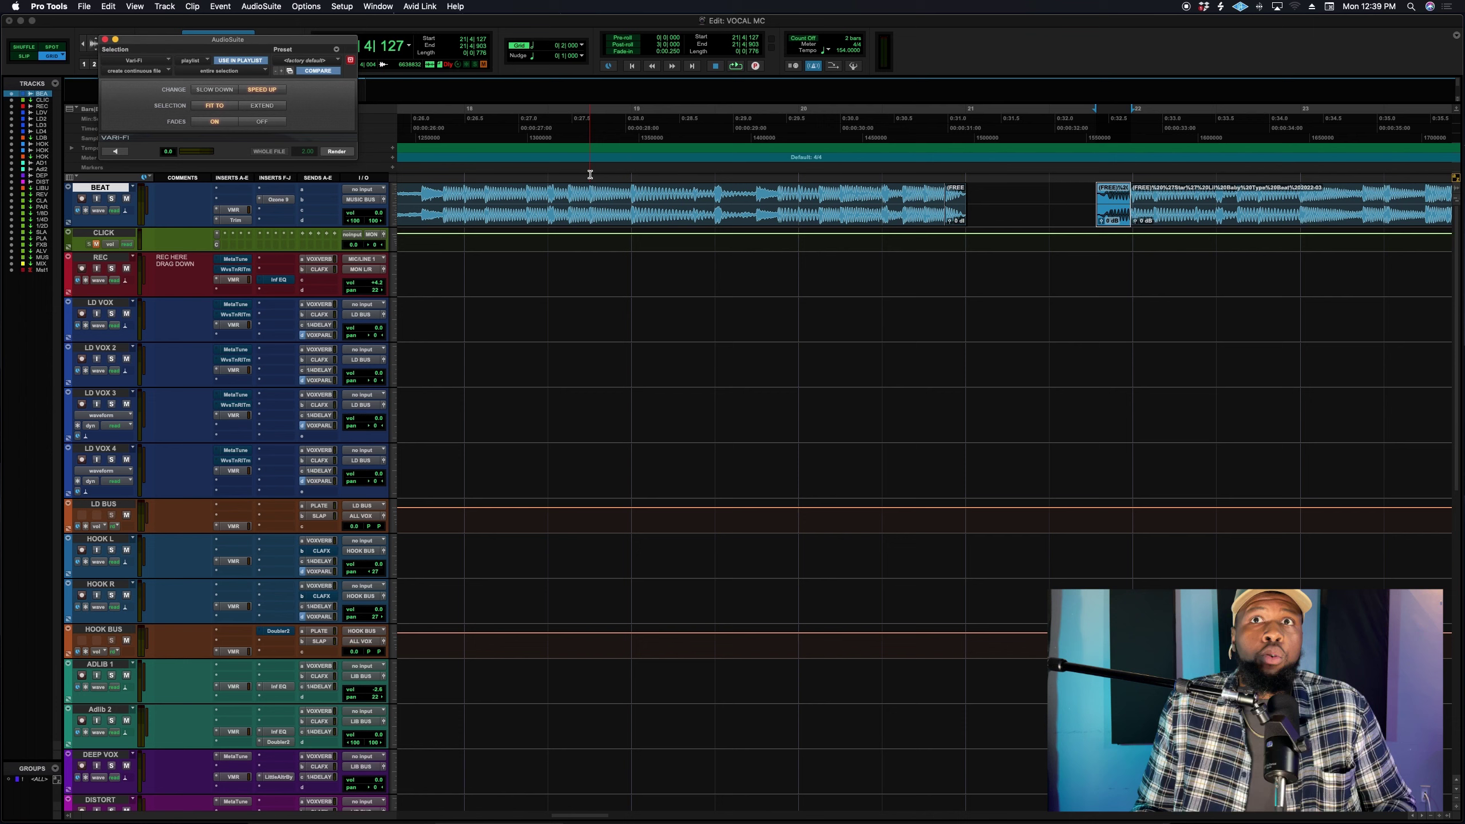
pyautogui.click(652, 188)
pyautogui.press('space')
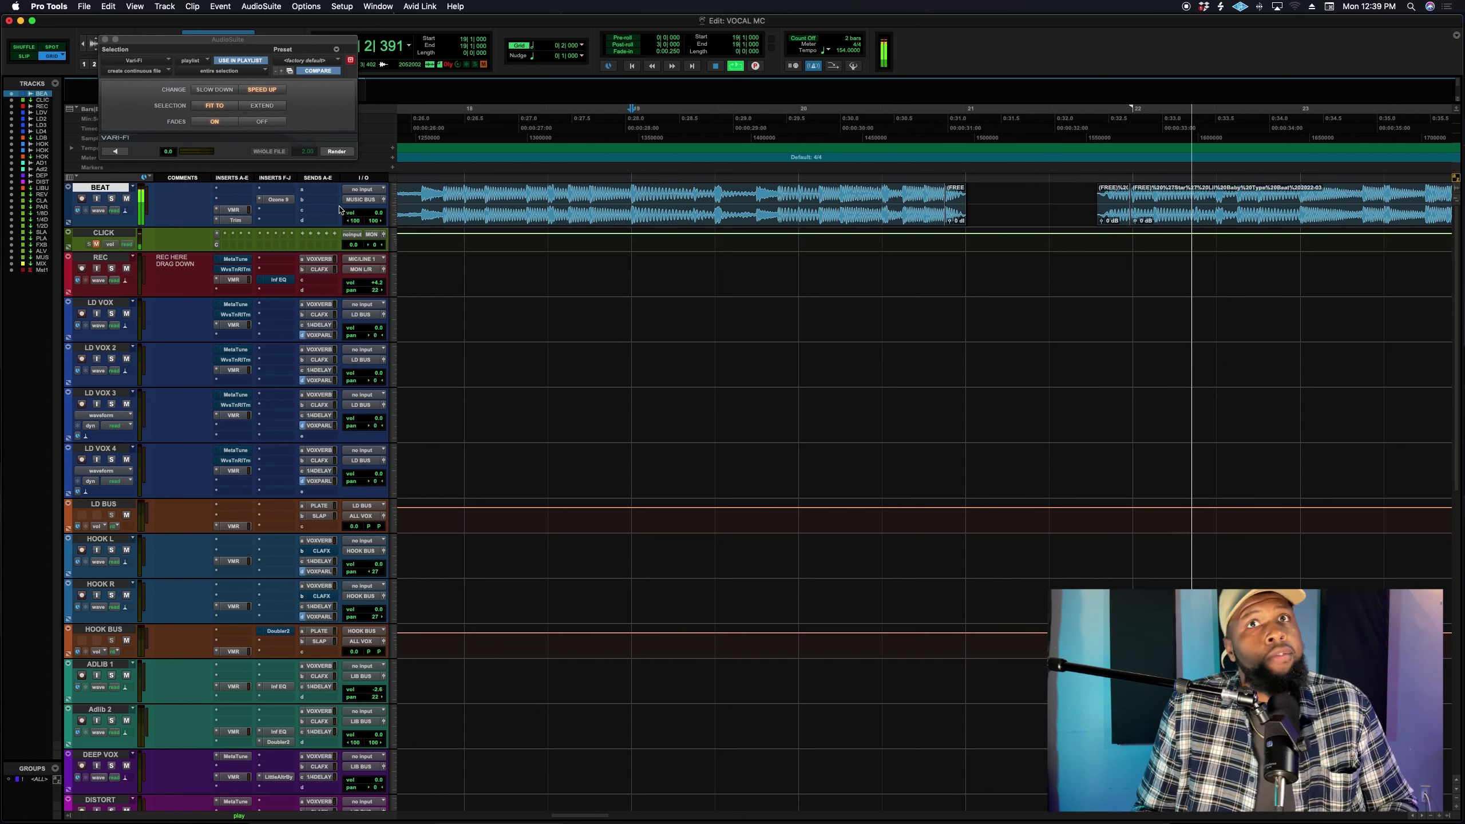
# - Stop playback and close the Vari-Fi plug-in window
pyautogui.press('space')
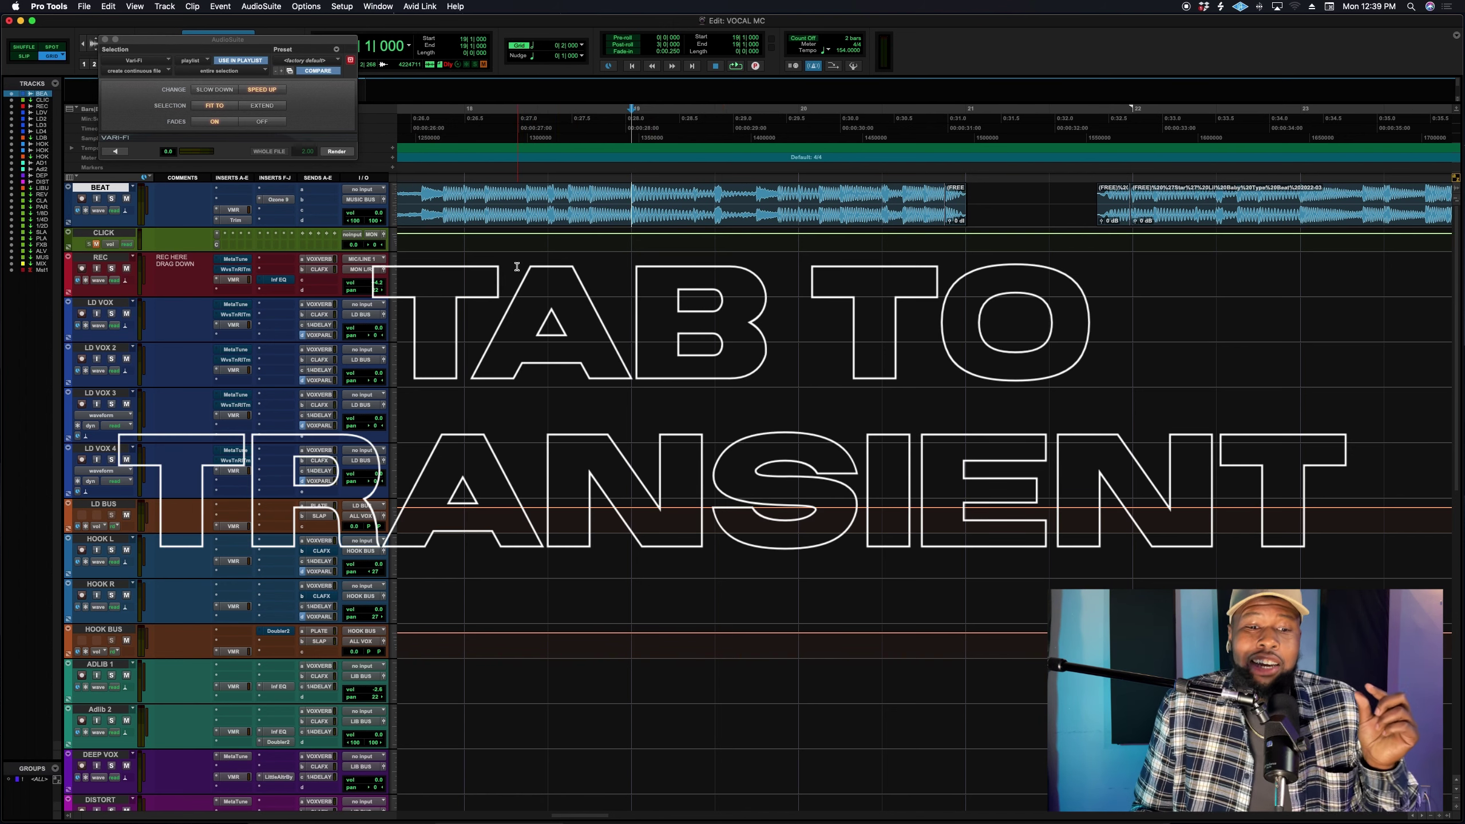
pyautogui.press('r')
pyautogui.press('r')
pyautogui.press('r')
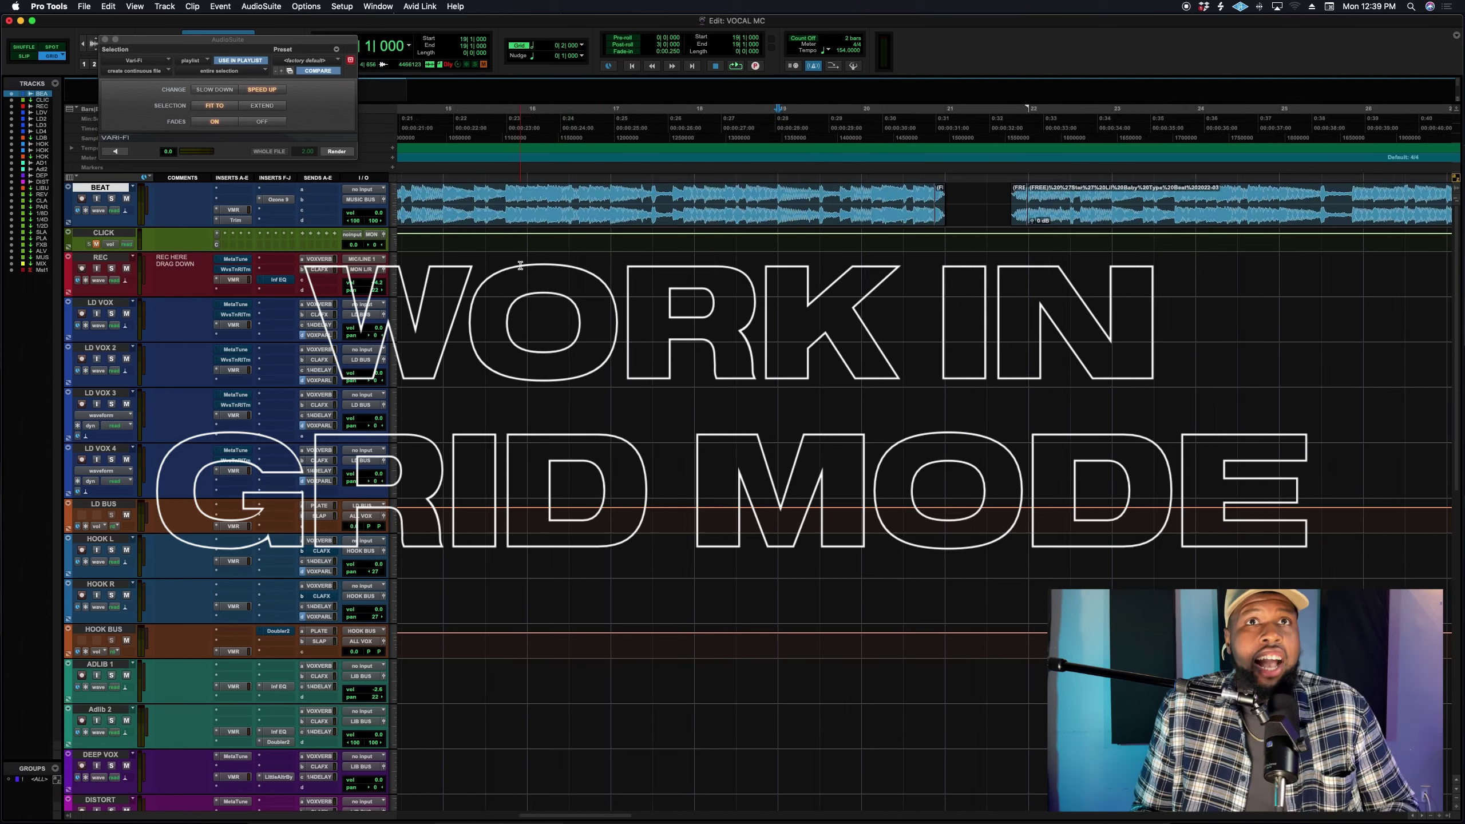
pyautogui.click(104, 39)
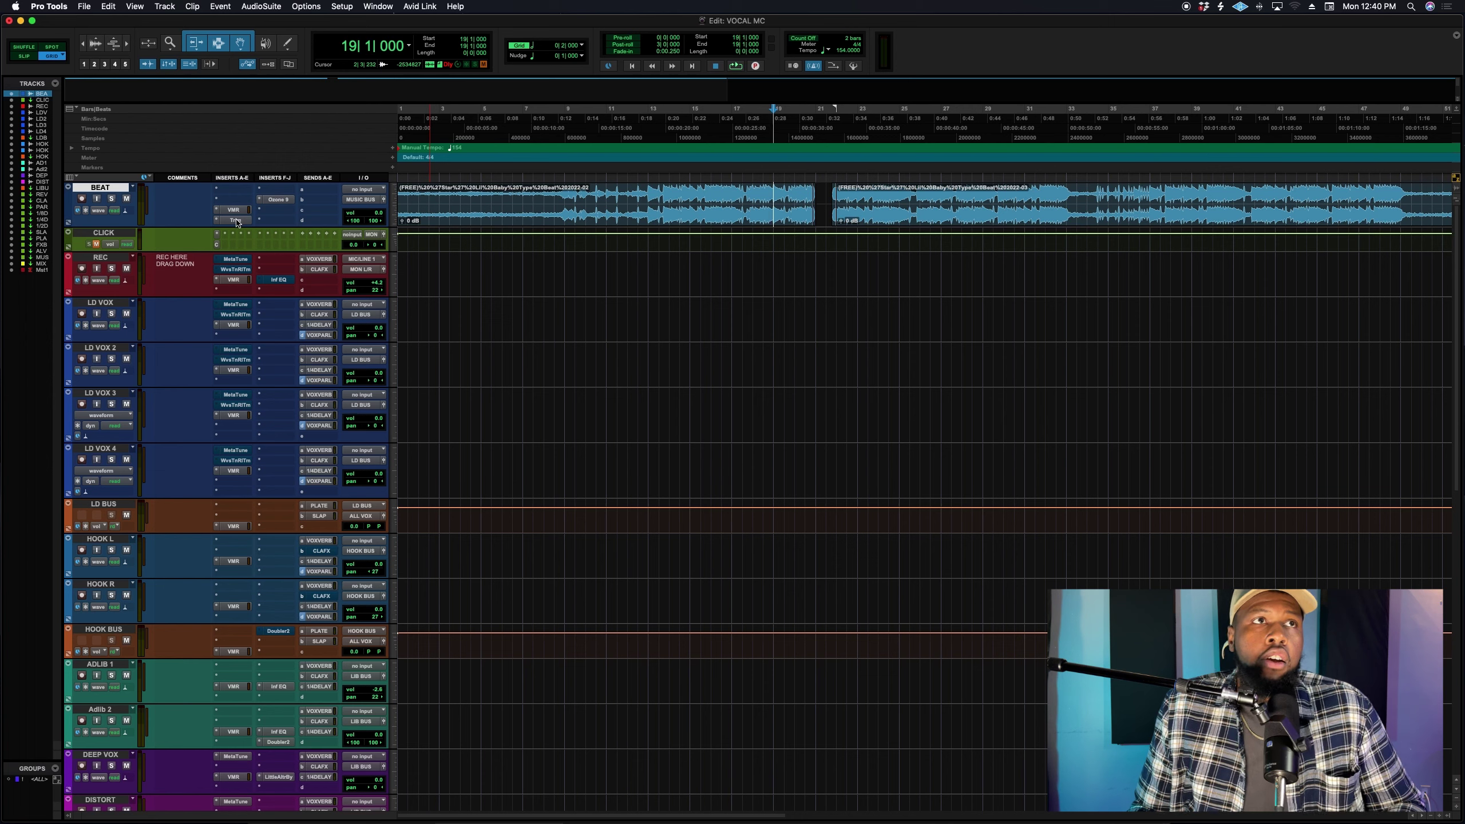
# - Switch to the mixer and bypass the Ozone, Trim and VMR inserts on the BEAT track
pyautogui.press('super+equal')
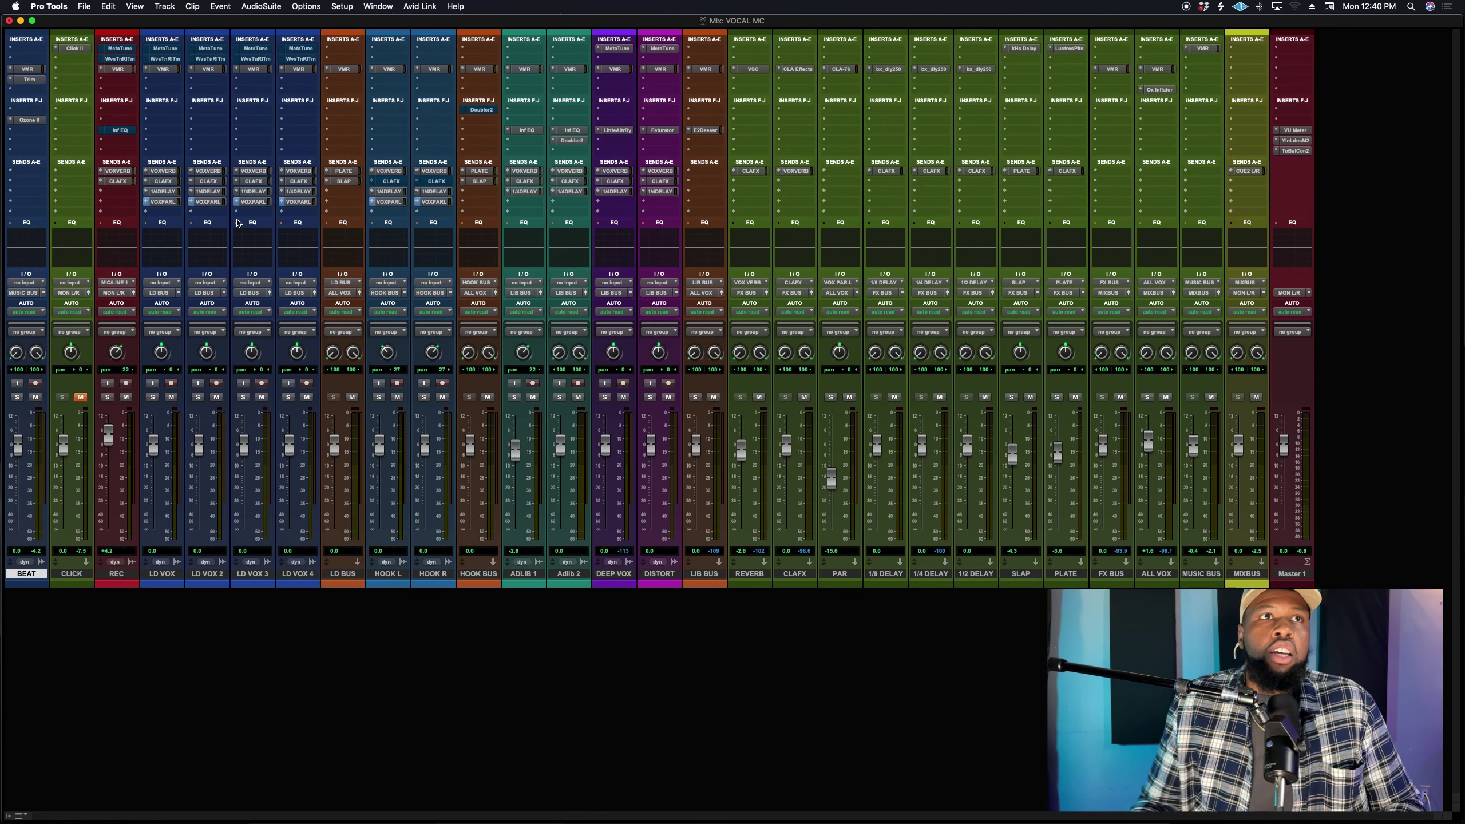
pyautogui.keyDown('super'); pyautogui.click(16, 122); pyautogui.keyUp('super')
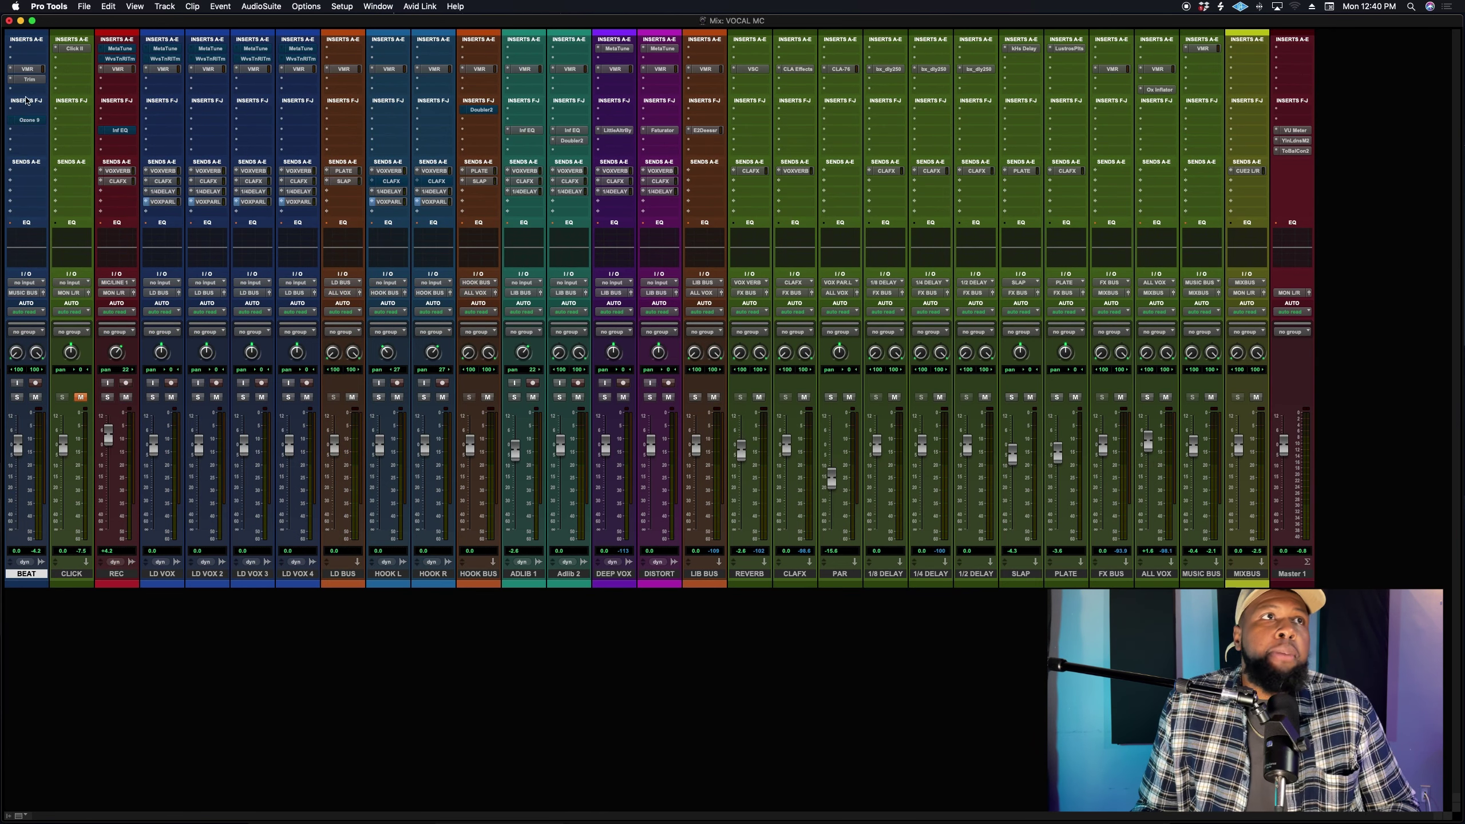
pyautogui.keyDown('super'); pyautogui.click(29, 80); pyautogui.keyUp('super')
pyautogui.keyDown('super'); pyautogui.click(27, 69); pyautogui.keyUp('super')
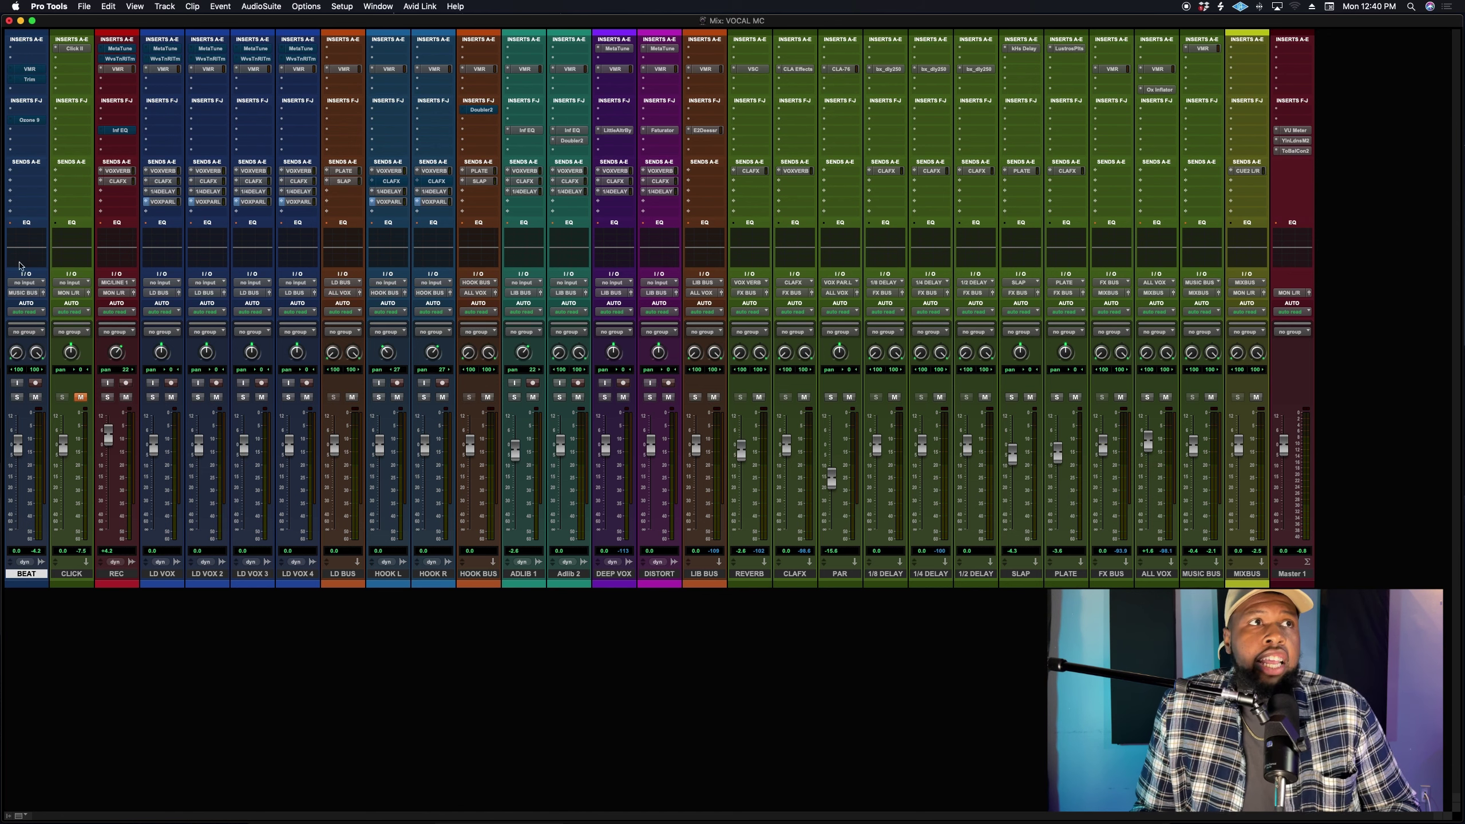
# - Play the beat with its inserts bypassed to check the meters, and inspect the output gain in the BEAT track's Trim plug-in
pyautogui.press('space')
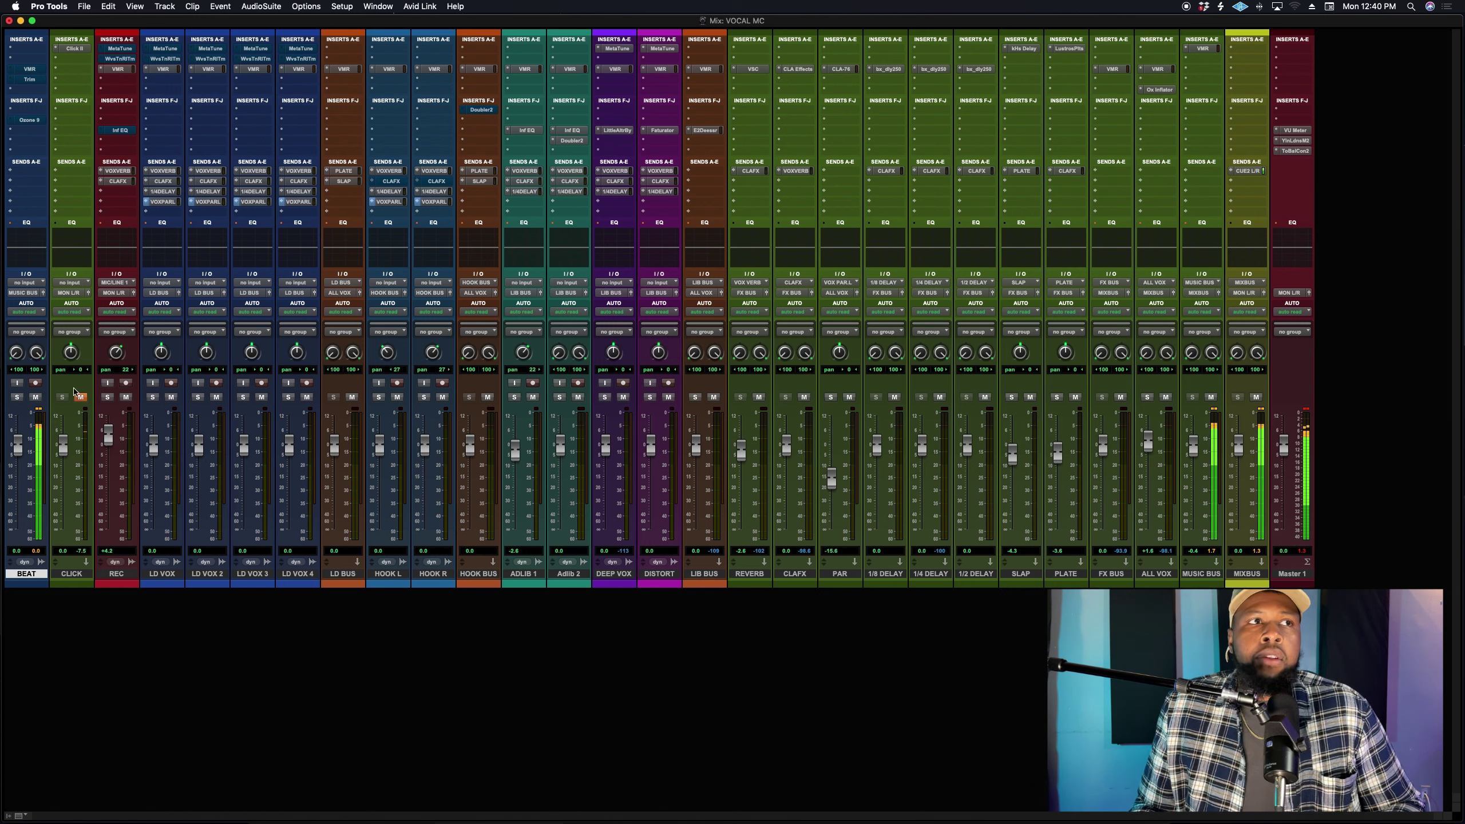
pyautogui.press('space')
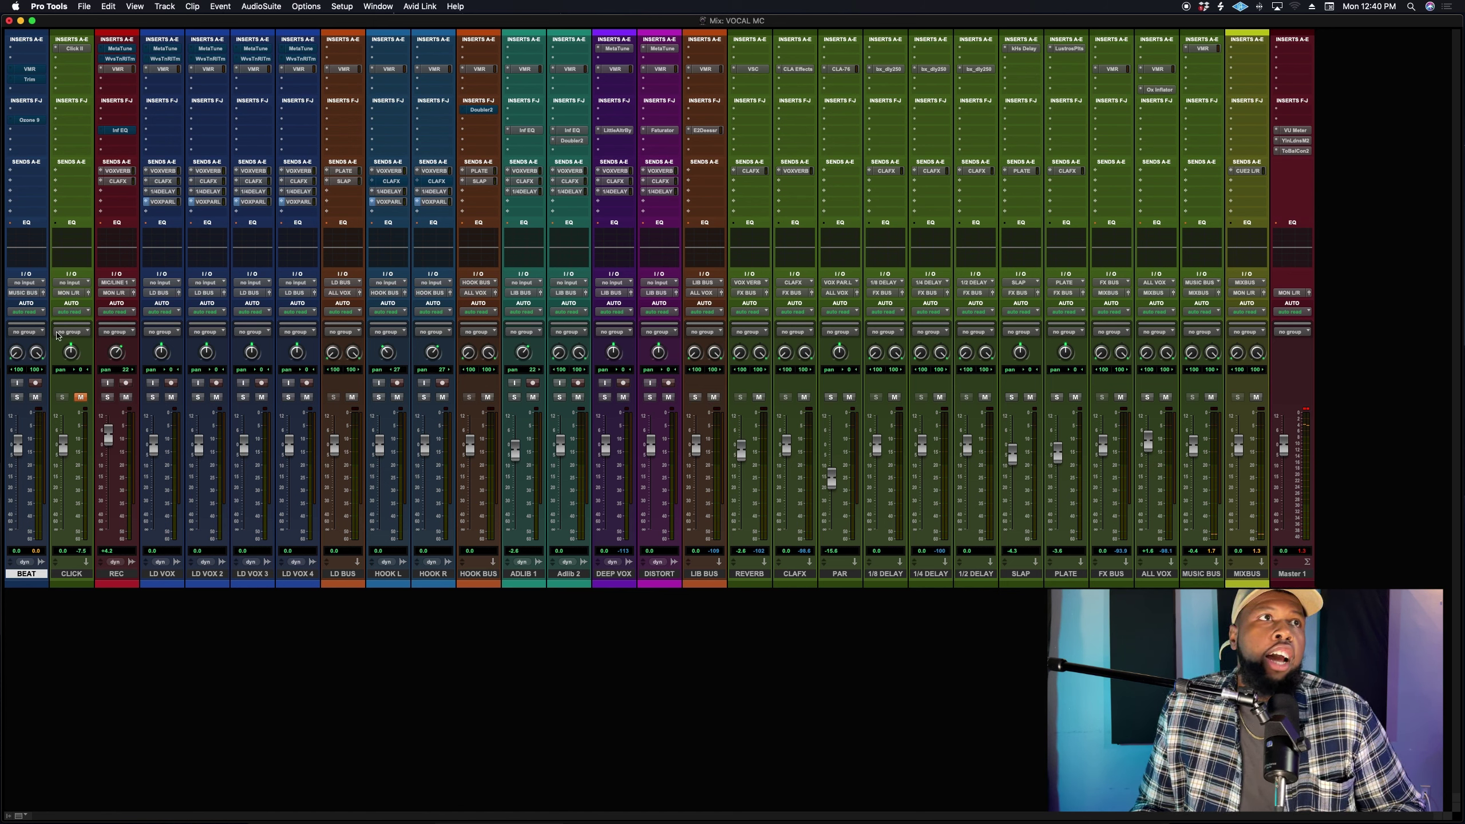
pyautogui.click(30, 80)
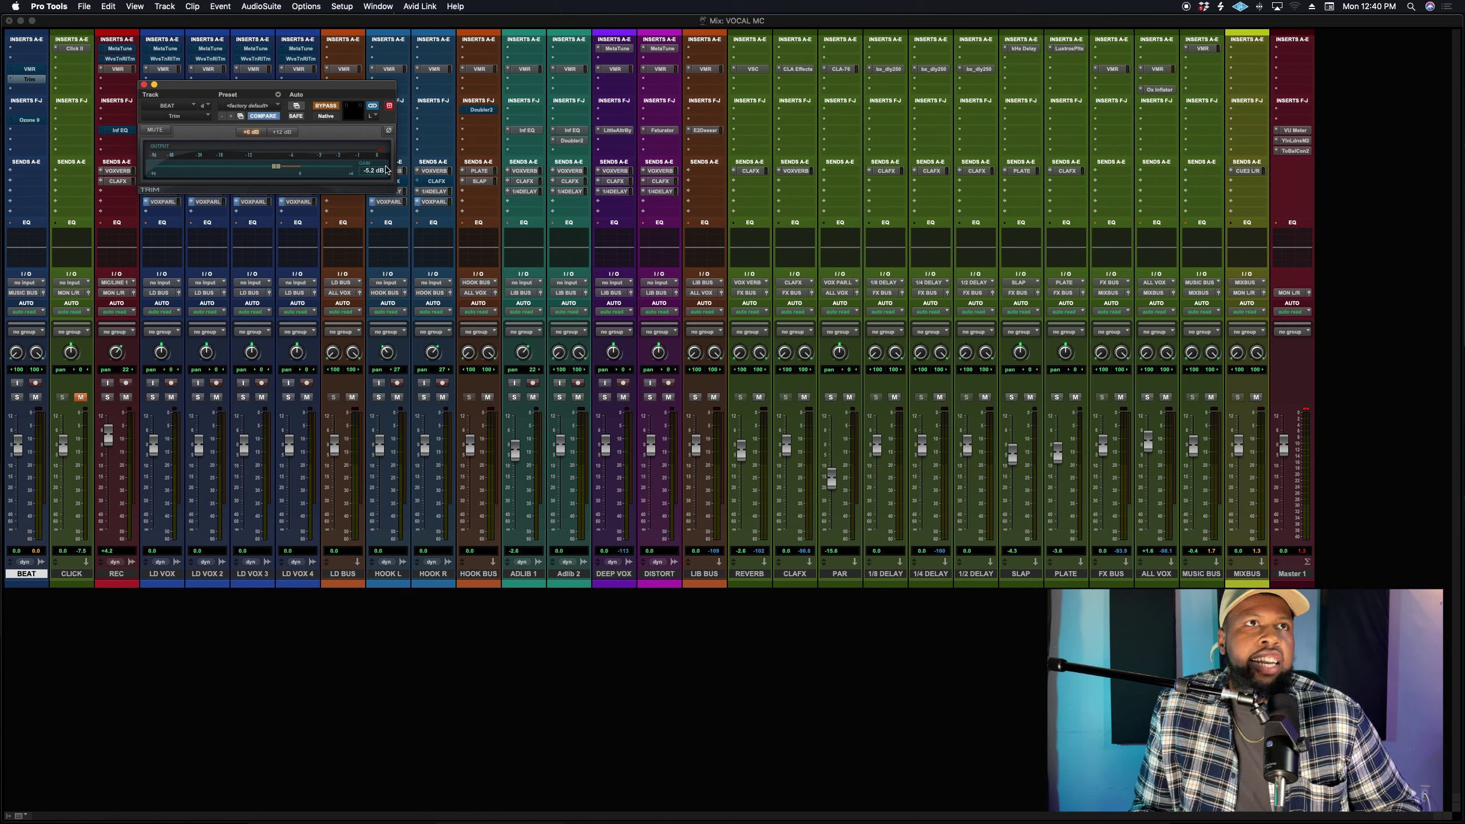
pyautogui.click(145, 86)
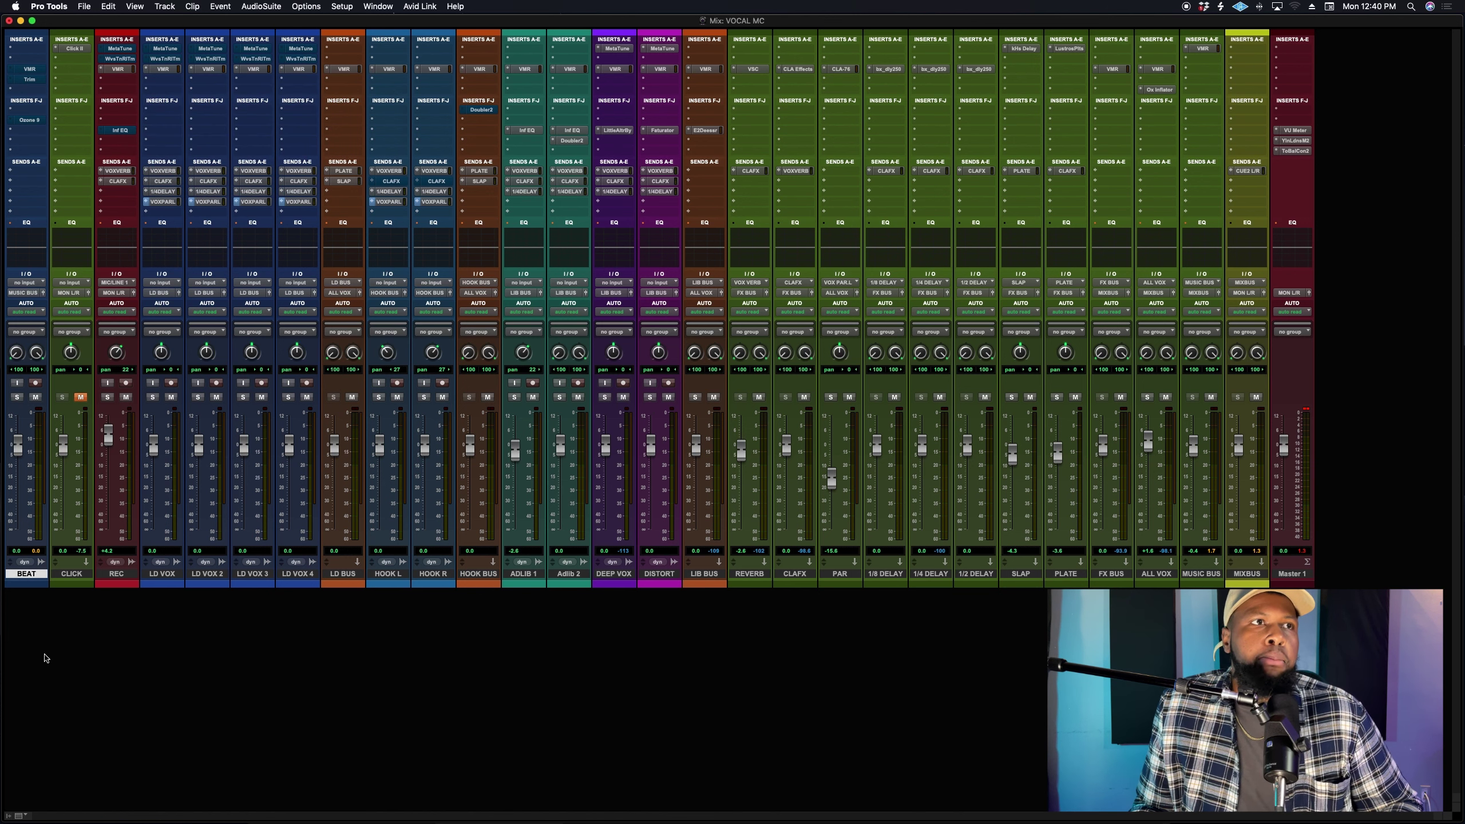
# - Try a lower level on the BEAT track's fader, reset it to 0.0 dB, and audition the beat
pyautogui.moveTo(17, 445); pyautogui.dragTo(17, 460)
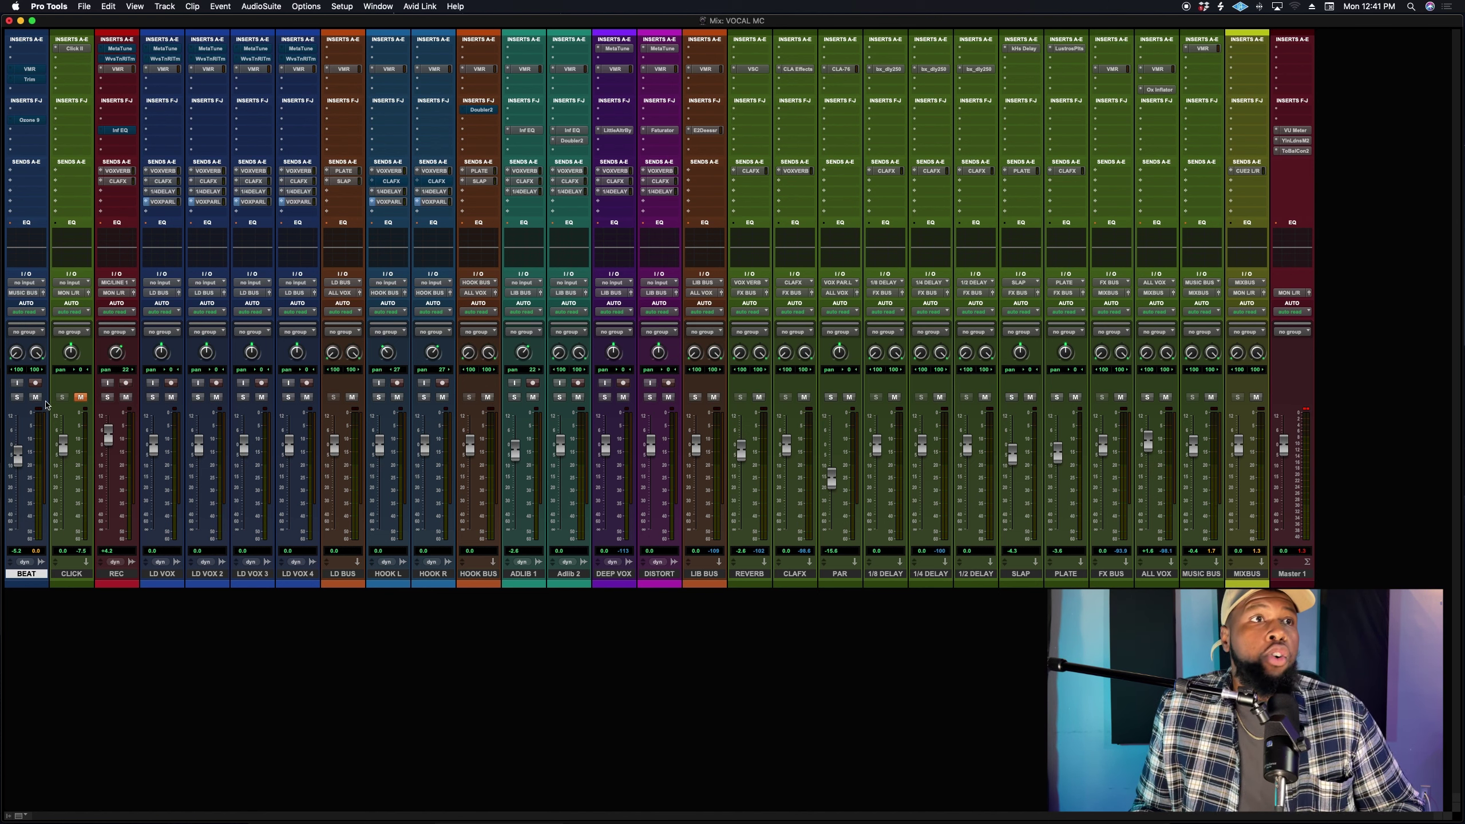
pyautogui.keyDown('alt'); pyautogui.click(21, 459); pyautogui.keyUp('alt')
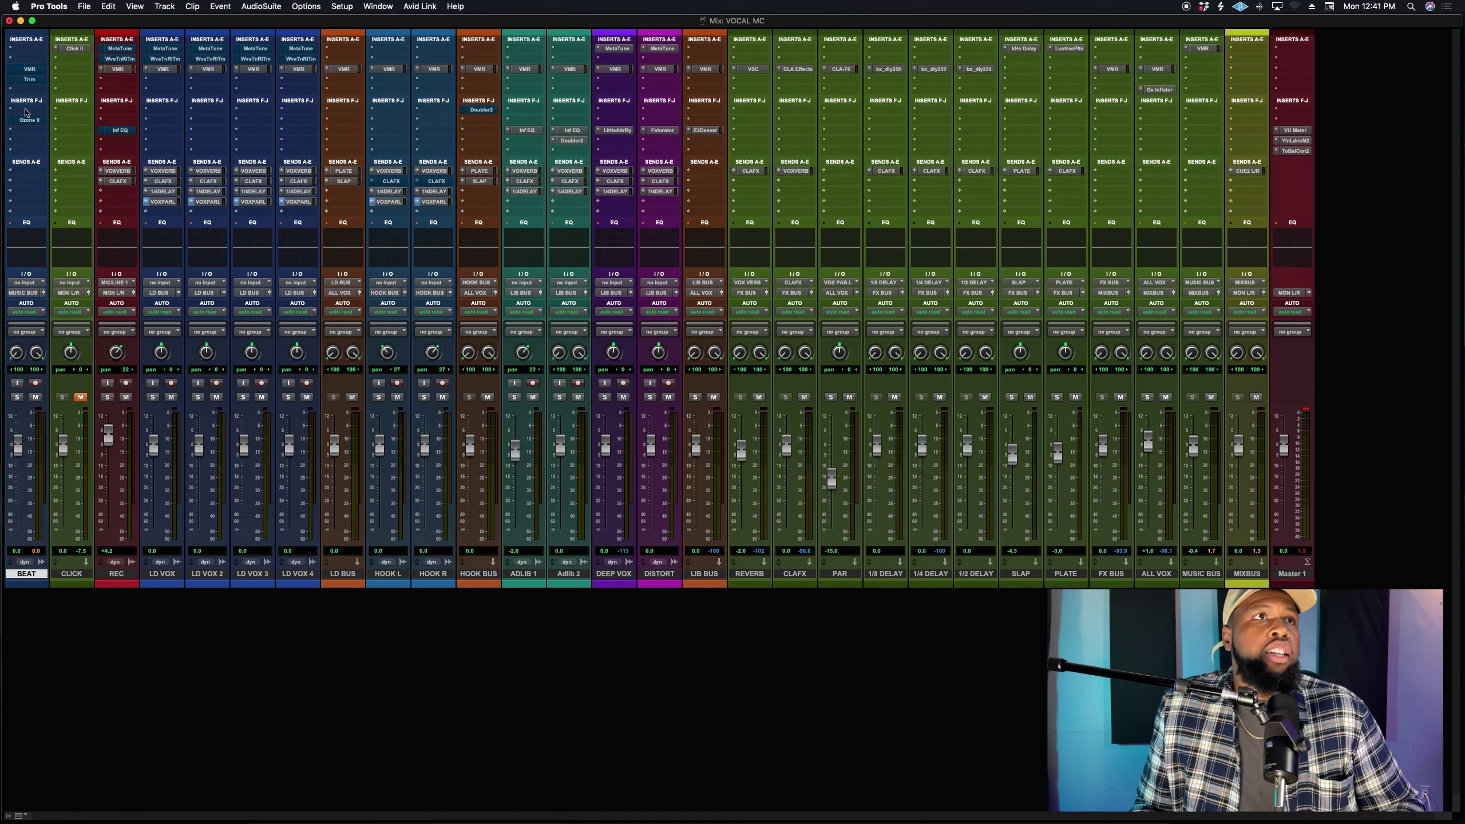
pyautogui.press('space')
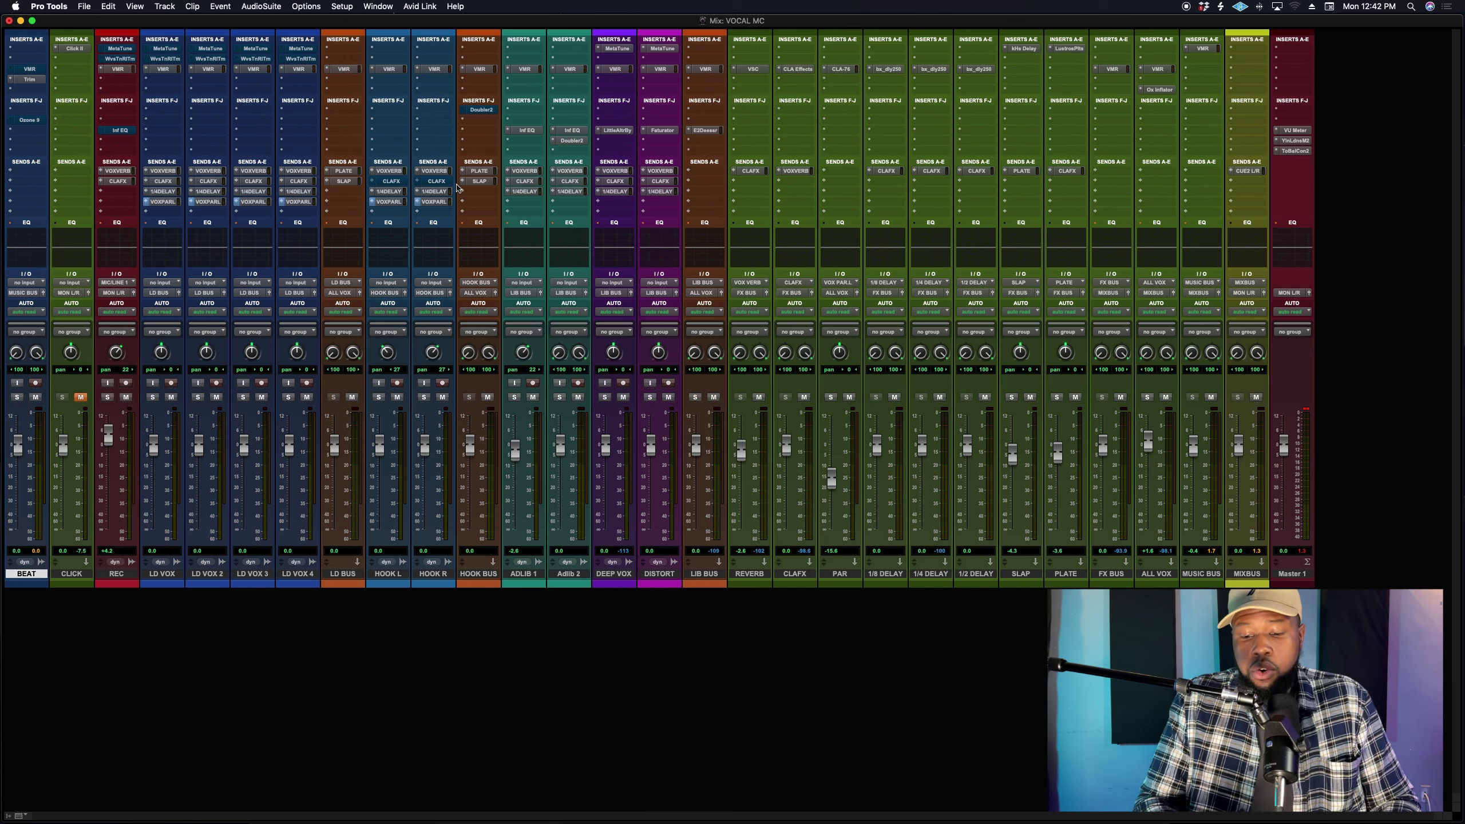
# - Return to the Edit window and activate the Smart Tool
pyautogui.press('super+equal')
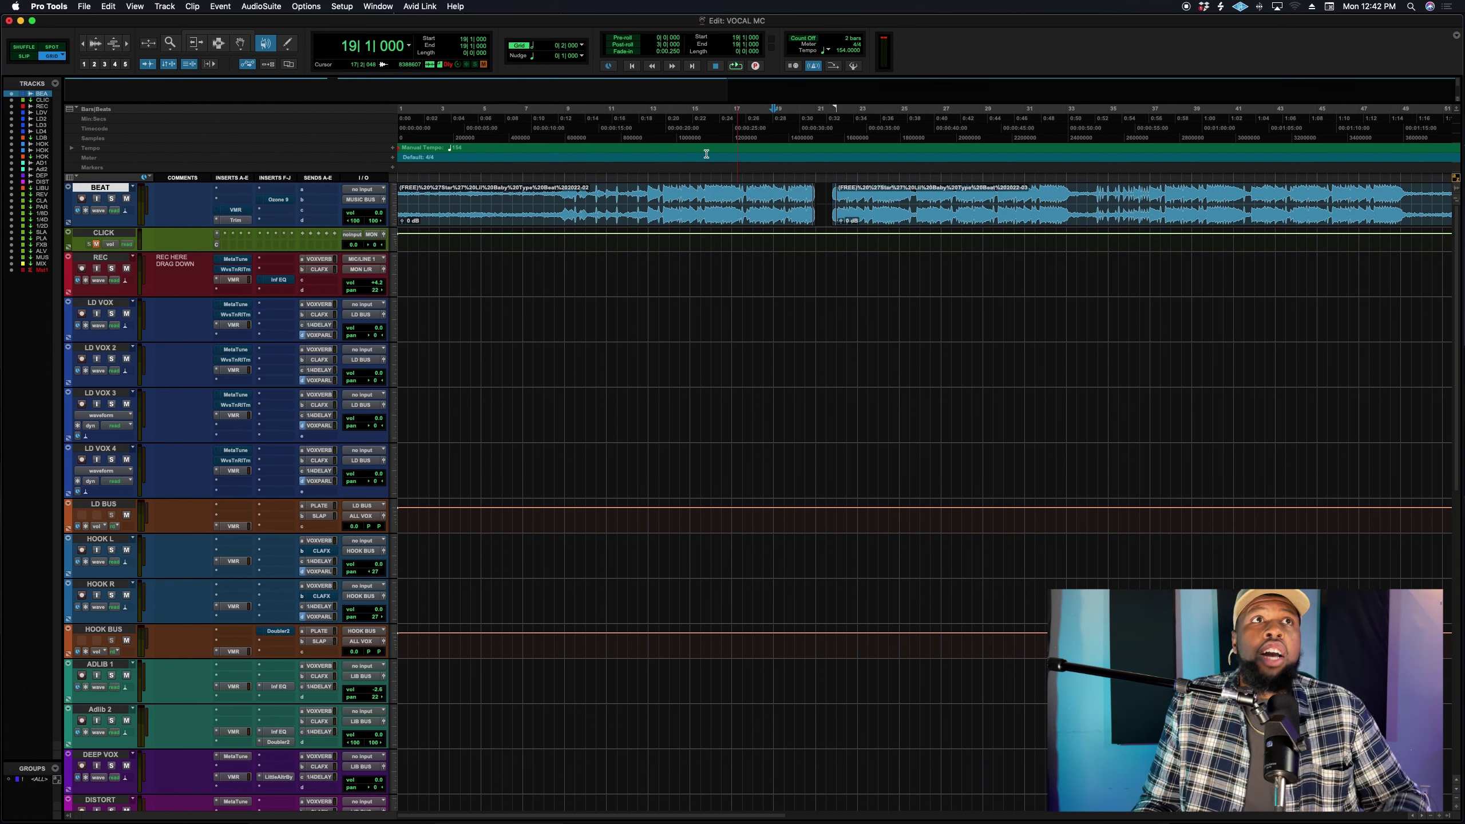
pyautogui.click(219, 42)
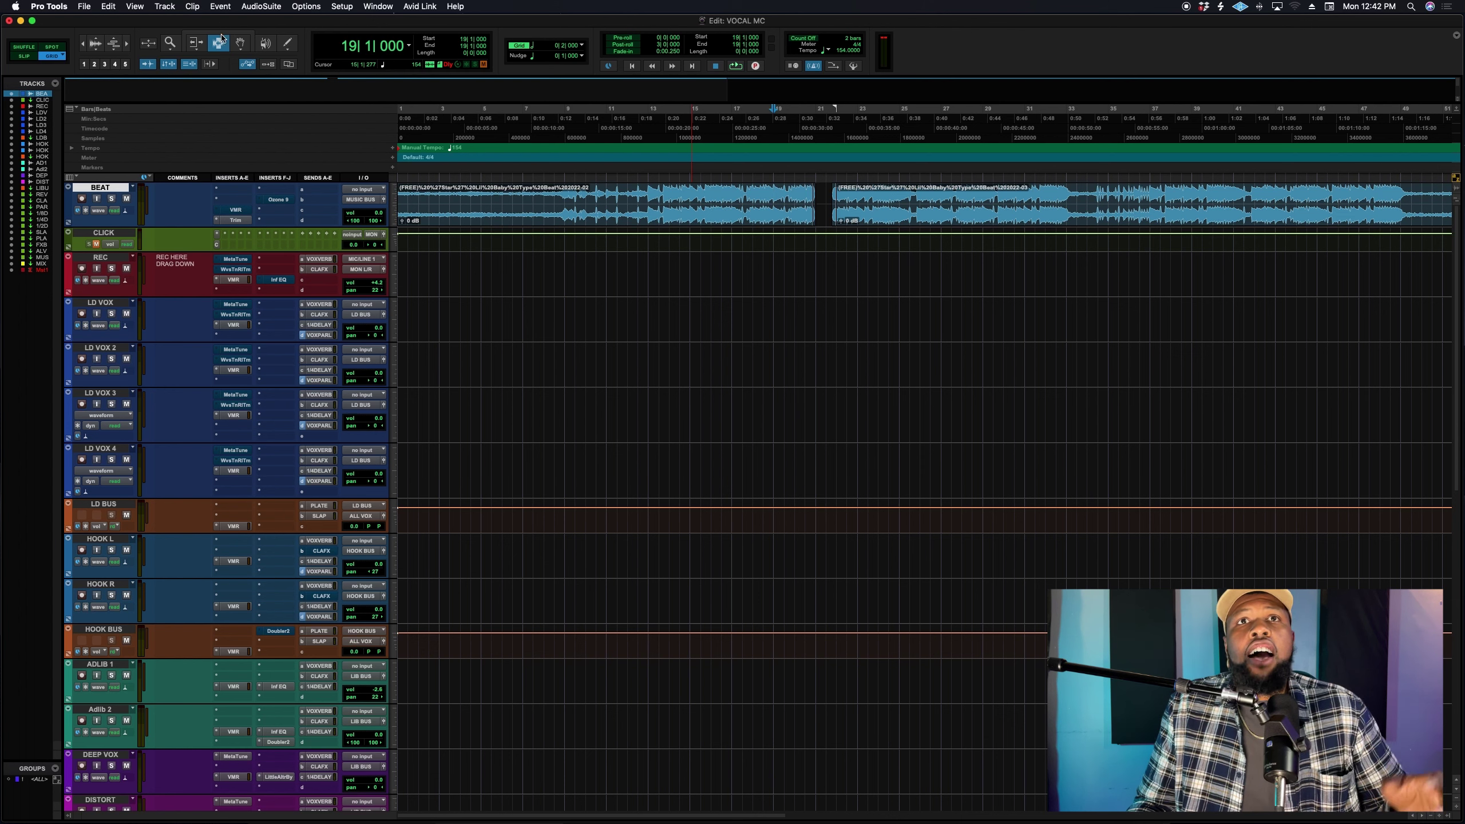
pyautogui.click(238, 38)
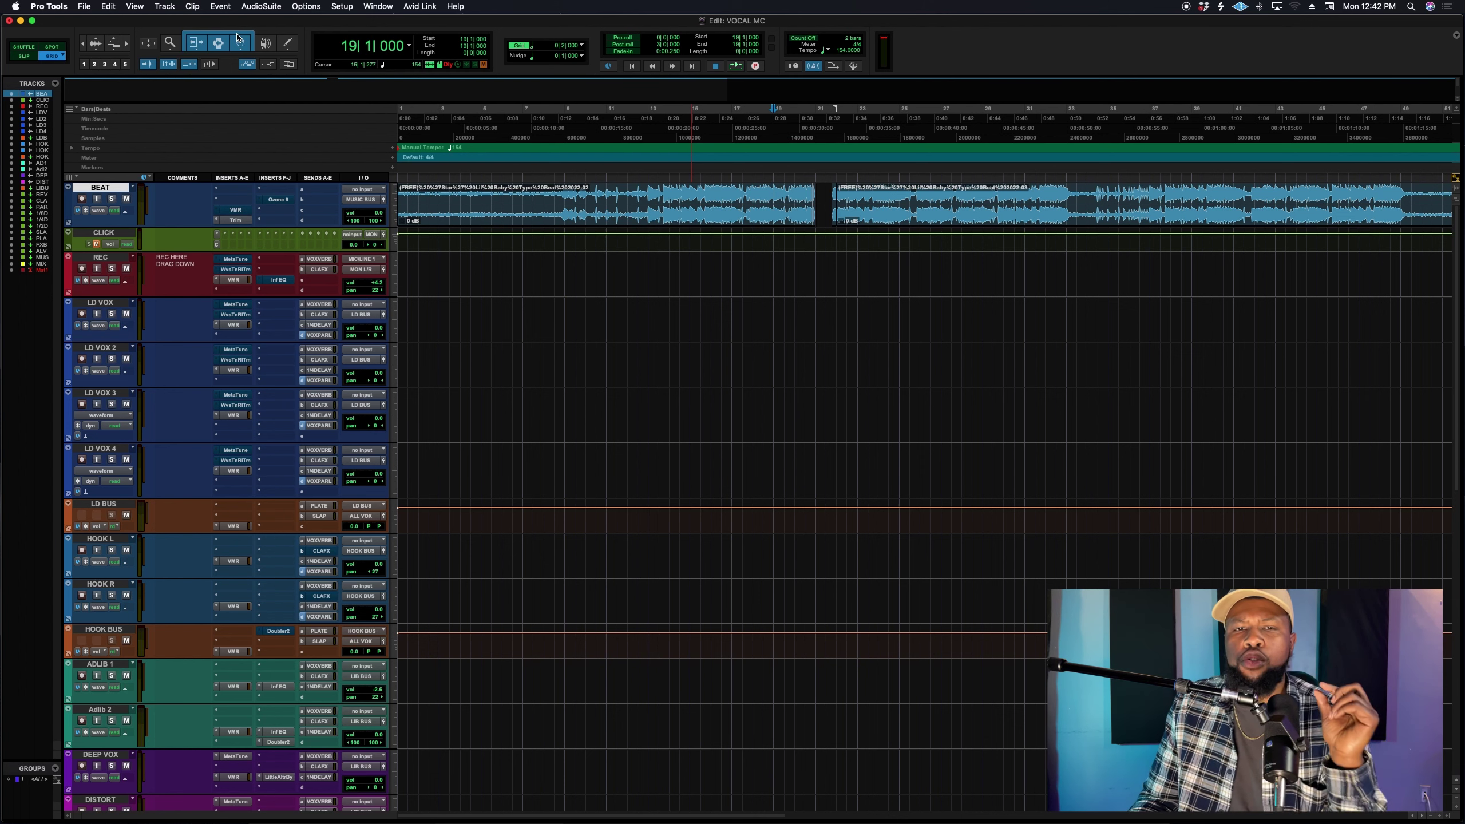